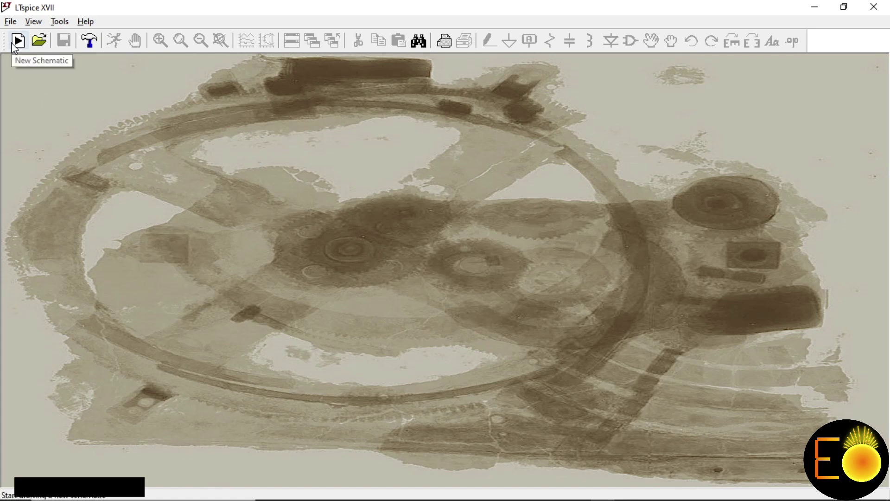
- Start a new schematic and place one AD8033 op-amp from the OpAmps library in it
left_click(18, 41)
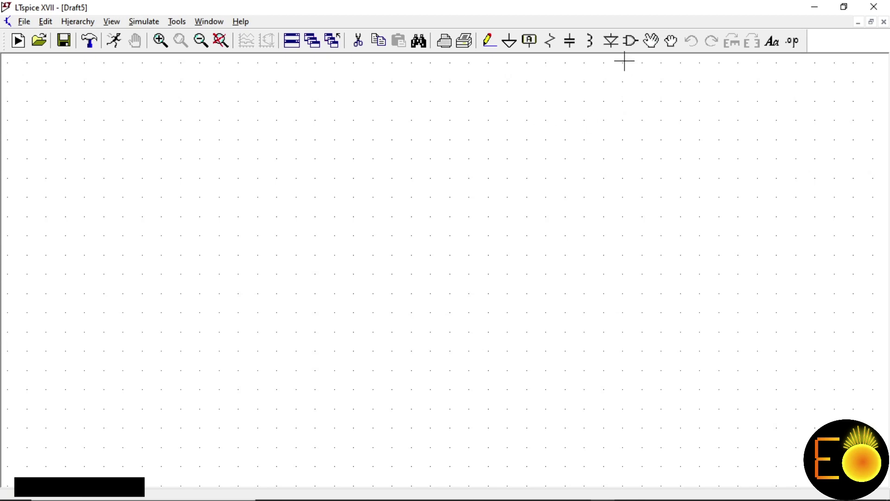
left_click(631, 41)
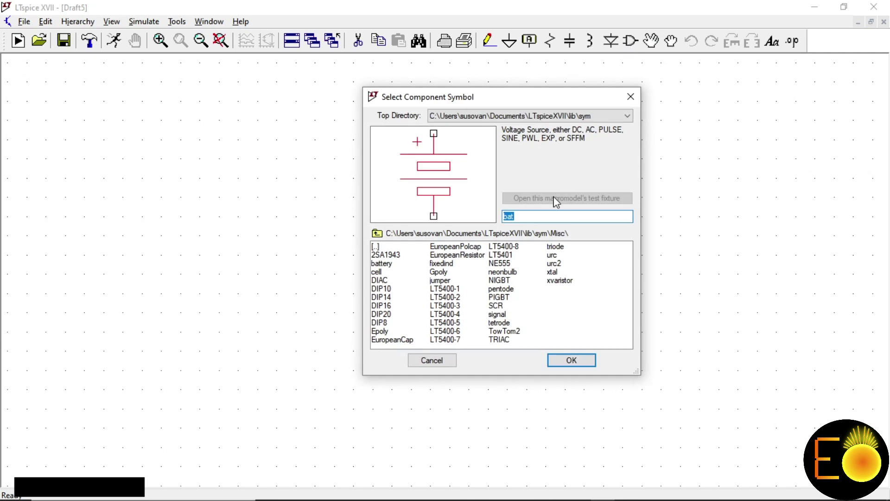
type("op")
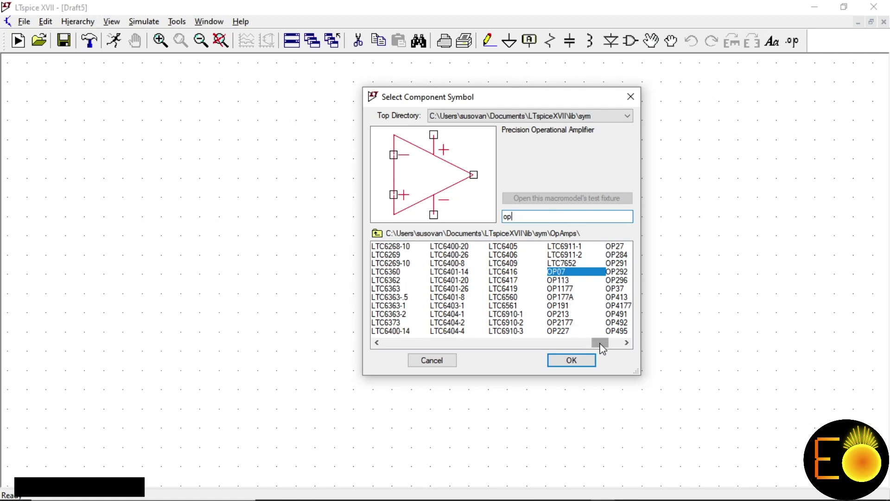
left_click_drag(598, 344, 381, 354)
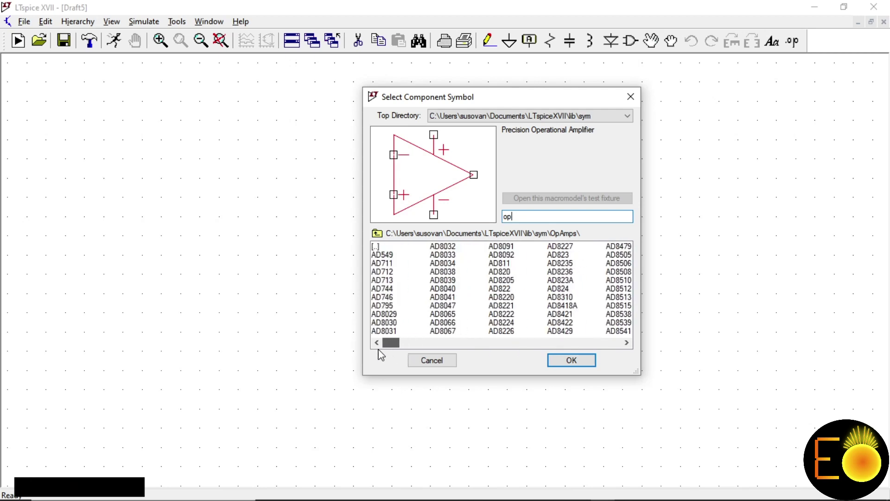
left_click(446, 256)
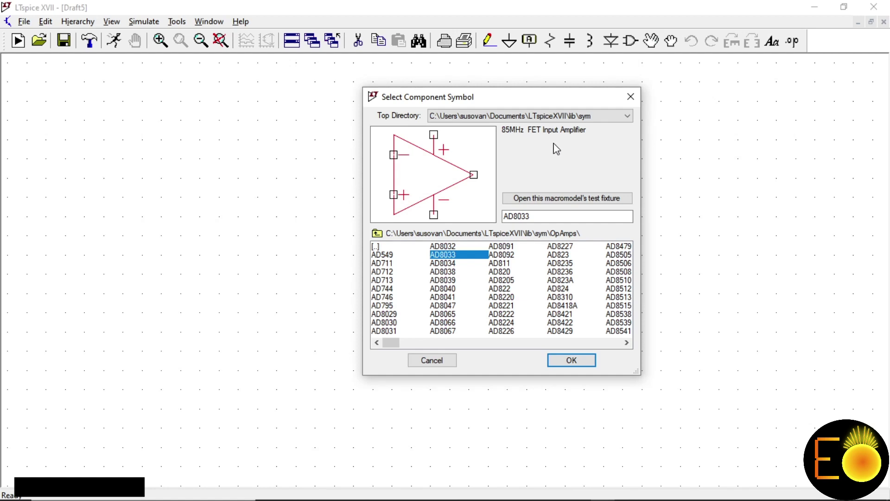
left_click(450, 265)
left_click(451, 273)
left_click(450, 256)
left_click(568, 362)
left_click(413, 218)
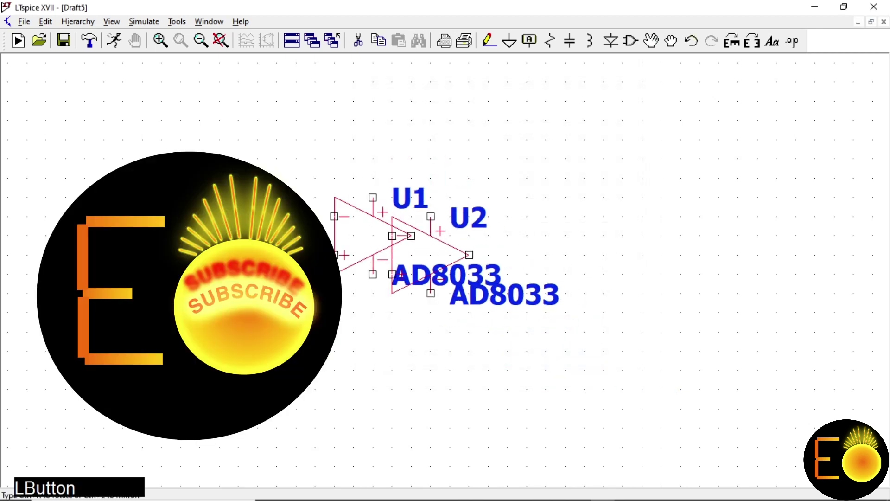
right_click(476, 191)
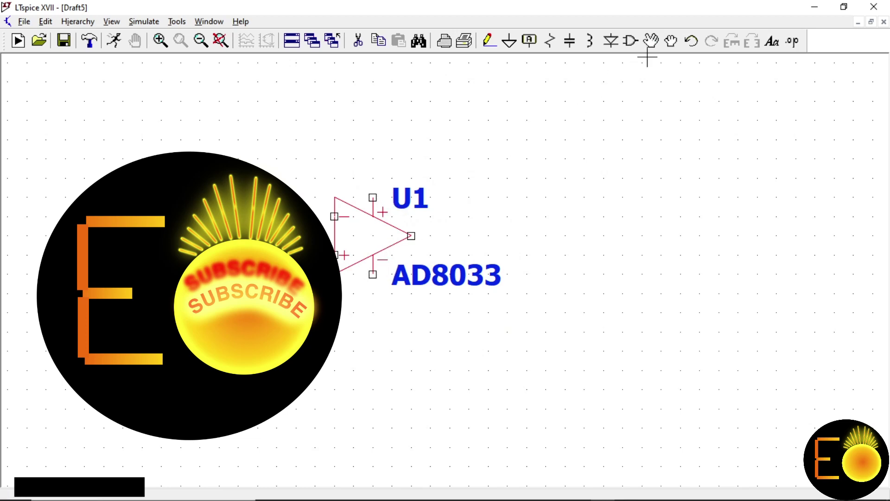
- Place two battery voltage sources side by side, well to the right of the op-amp
left_click(631, 42)
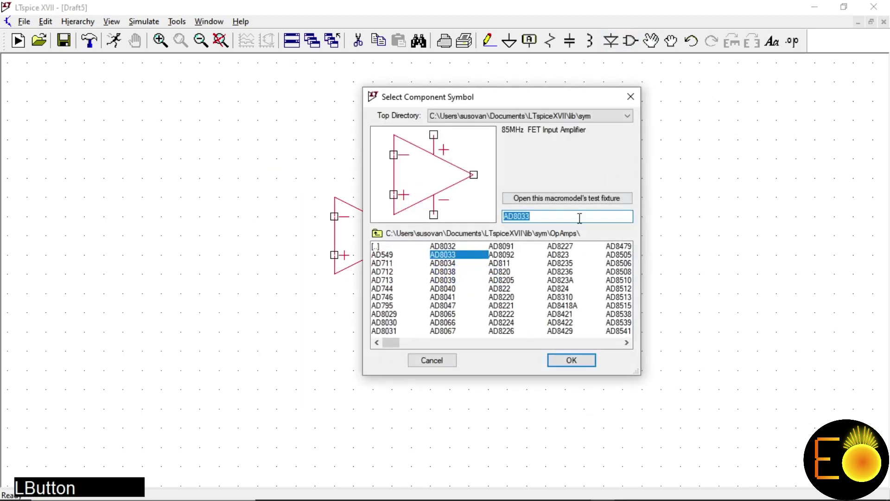
type("bat")
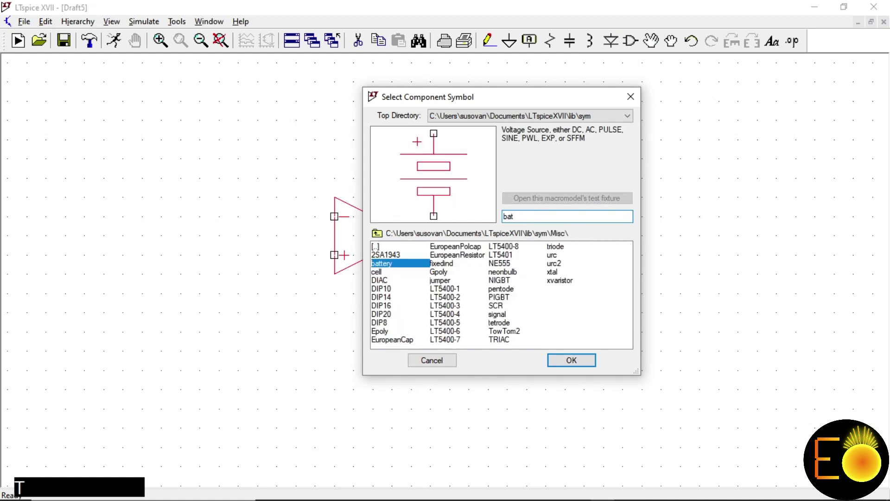
left_click(571, 360)
left_click(661, 198)
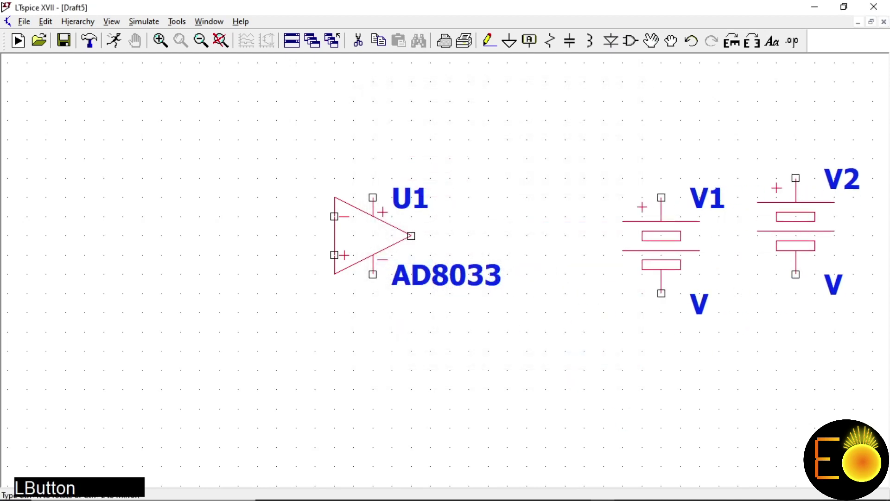
left_click(796, 198)
right_click(602, 82)
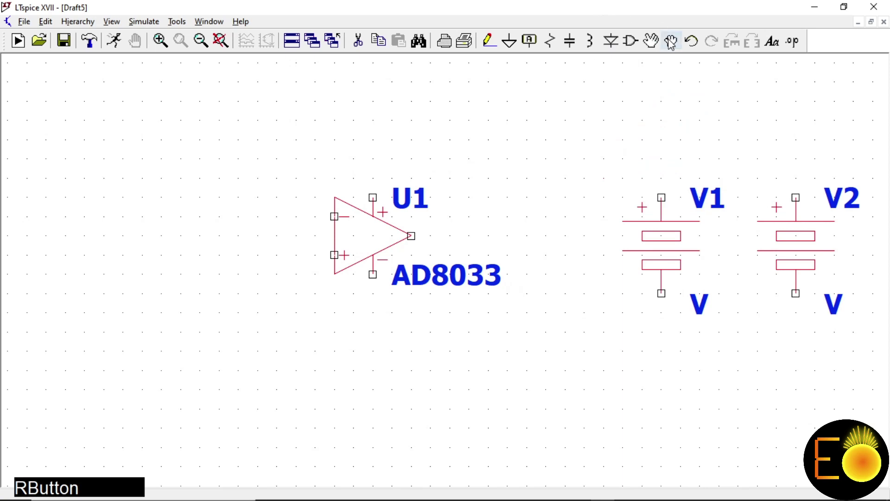
- Add a ground to the negative terminal of each of the two battery sources
left_click(509, 41)
left_click(661, 293)
left_click(796, 293)
right_click(548, 153)
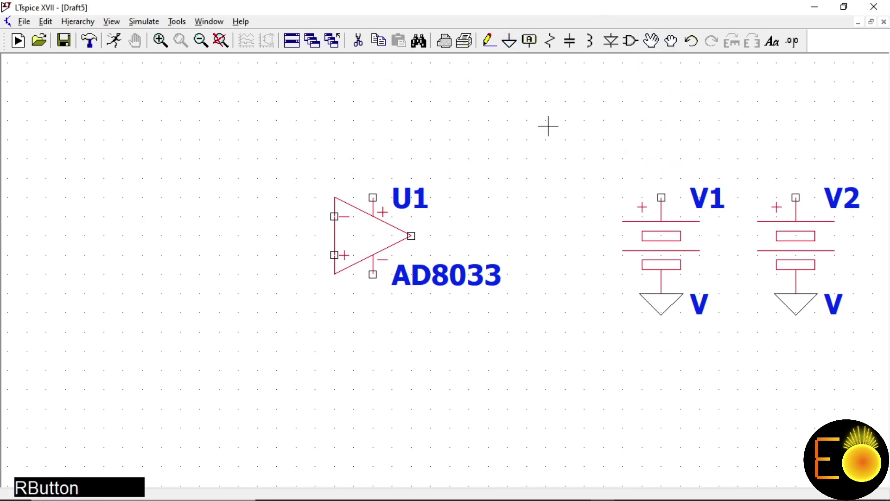
- Attach the net label +Vcc to V1's positive terminal and to the op-amp's positive supply pin
left_click(529, 41)
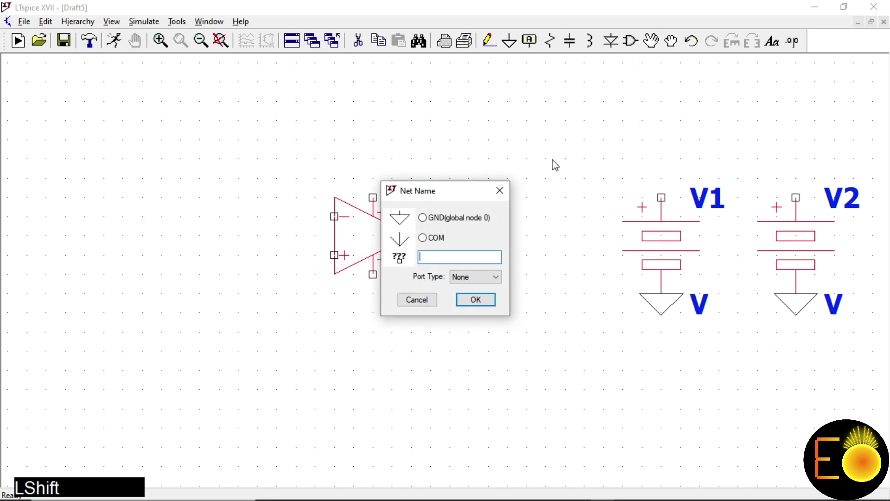
type("+Vcc")
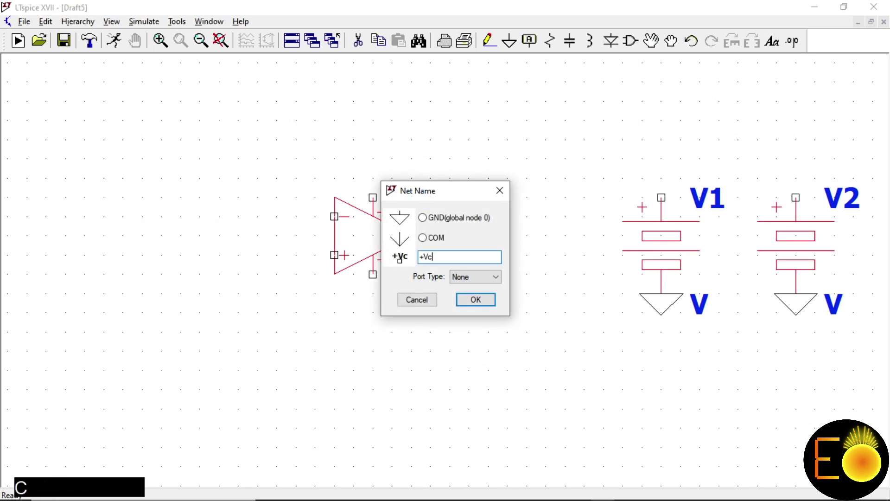
left_click(475, 299)
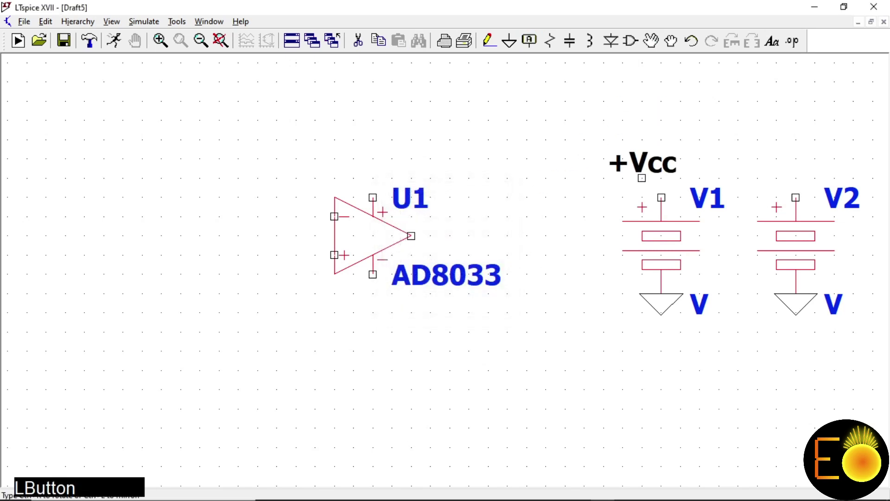
left_click(662, 198)
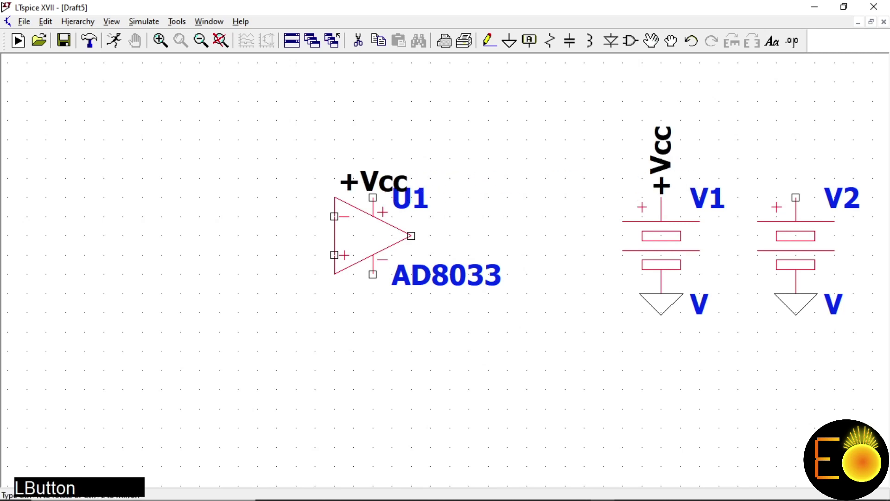
left_click(373, 197)
right_click(508, 126)
- Attach a net label to V2's positive terminal and name it -Vee
left_click(529, 40)
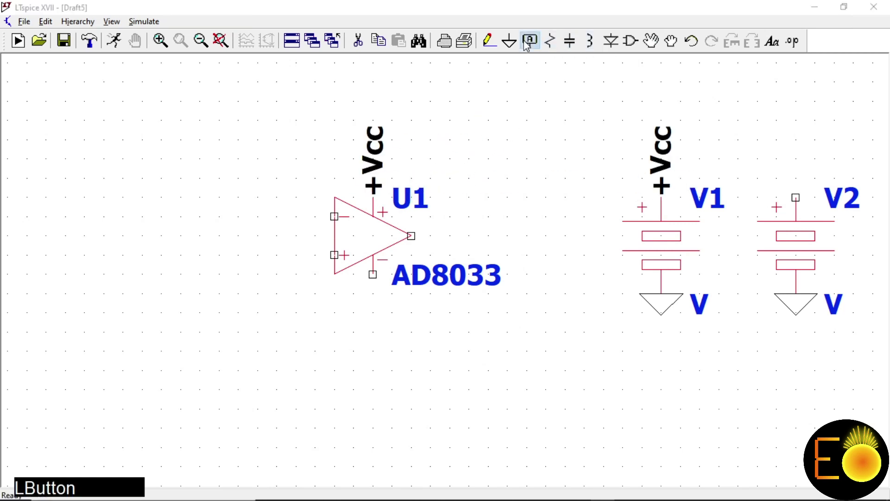
type("-V")
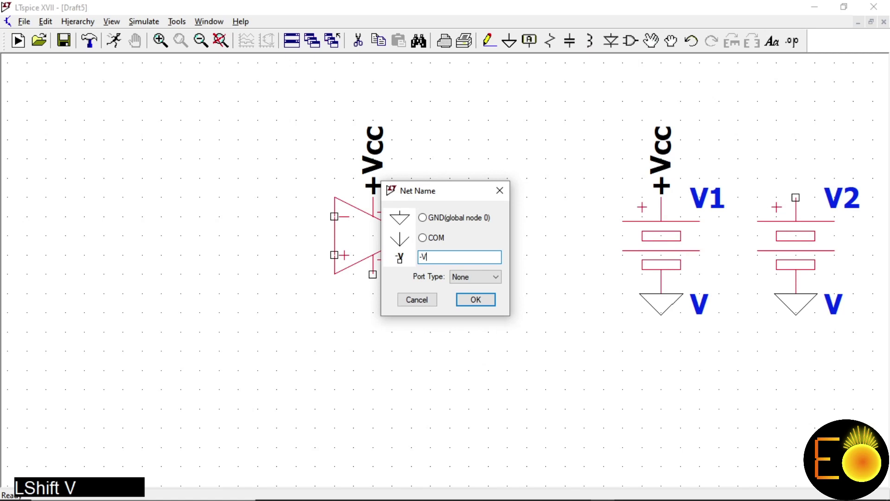
type("eee")
key("Return")
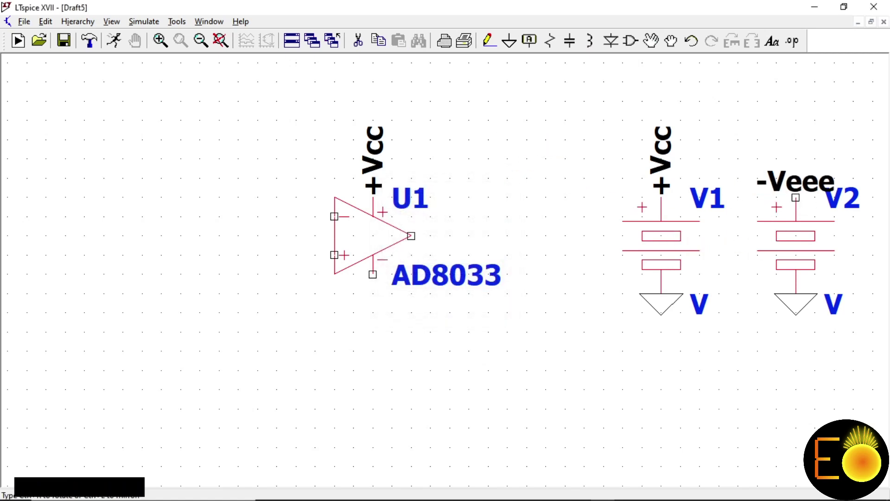
right_click(796, 197)
left_click(795, 198)
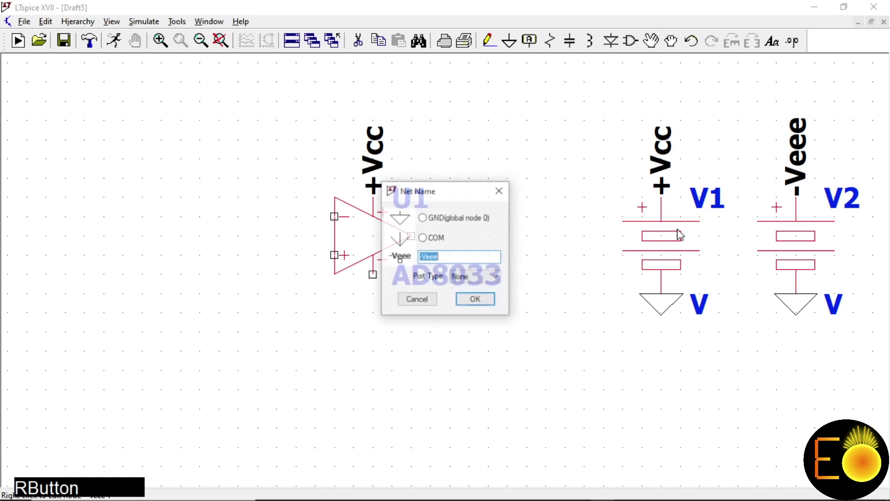
left_click(474, 260)
key("BackSpace")
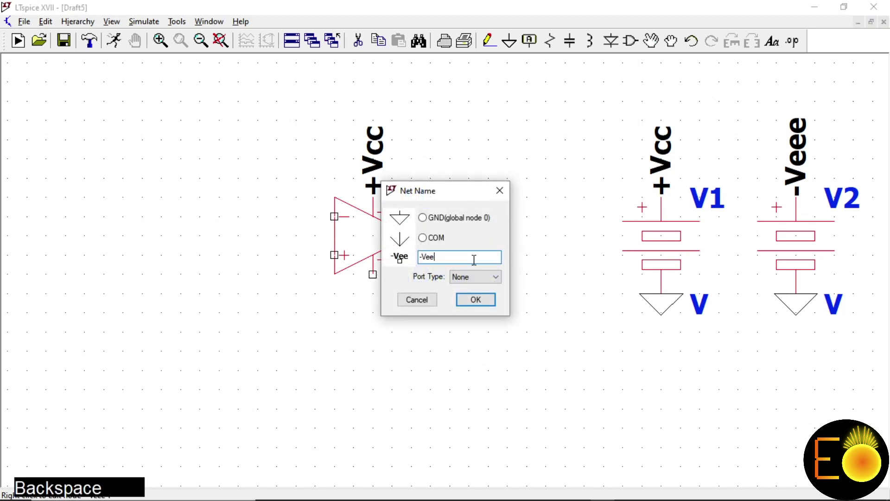
key("Return")
- Copy V2's -Vee net label onto the op-amp's negative supply pin
left_click(379, 41)
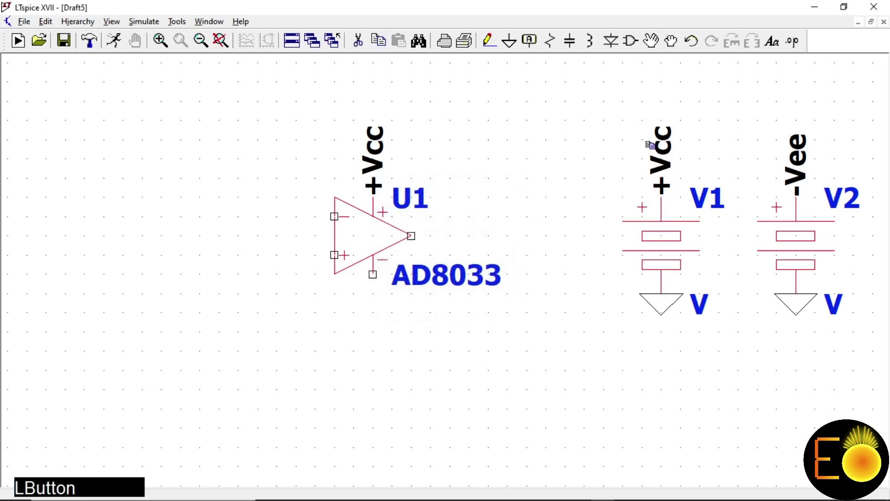
left_click(797, 181)
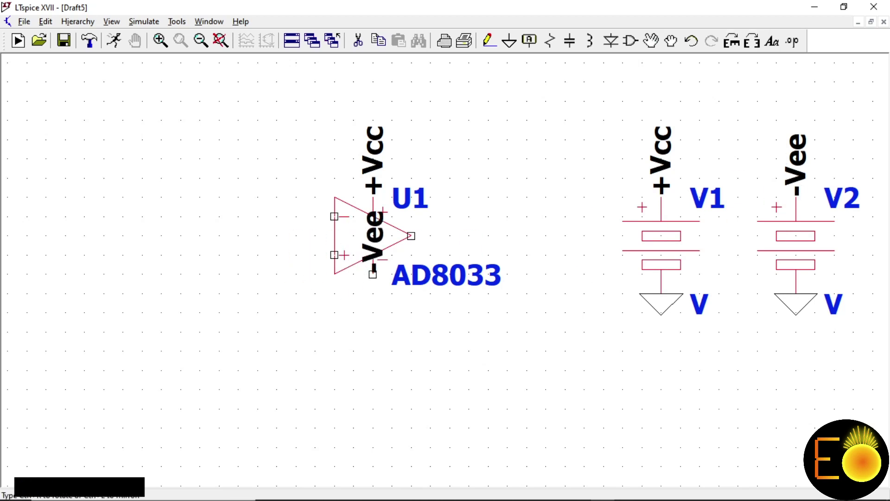
left_click(373, 274)
right_click(332, 371)
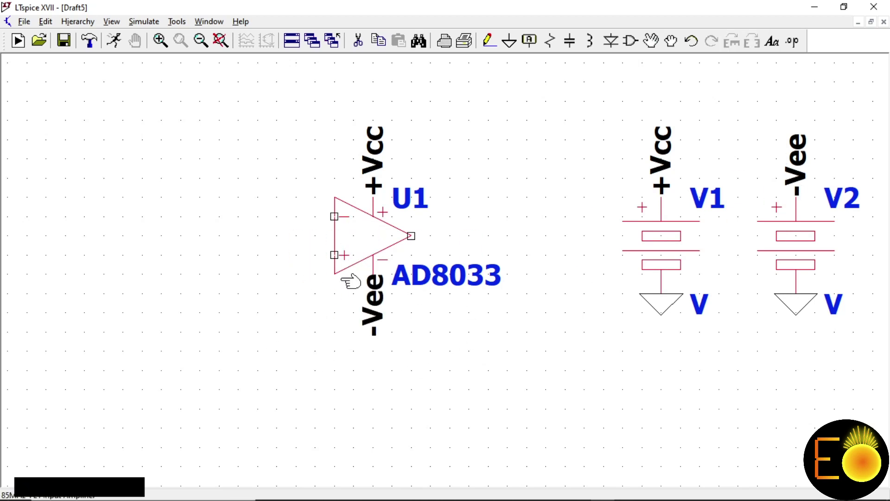
- Move both battery sources, with their labels and grounds, farther to the right of the op-amp
scroll(139, 290, "down", 3)
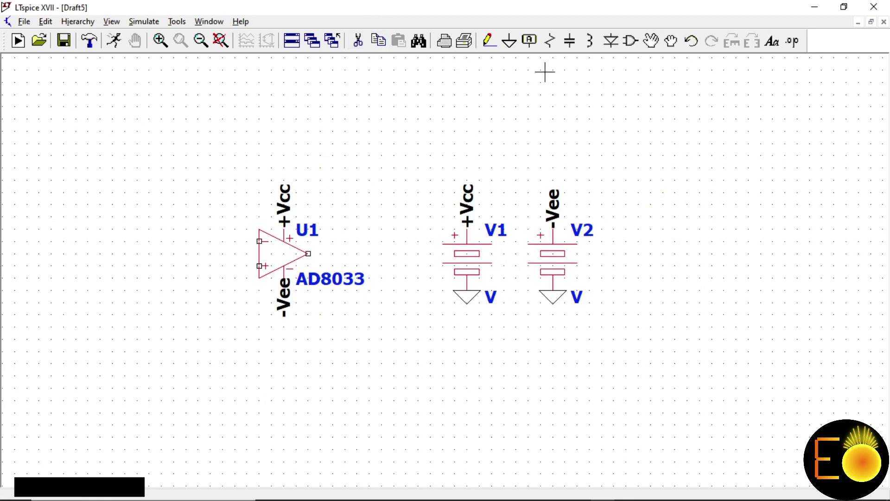
left_click(651, 41)
left_click_drag(399, 140, 607, 345)
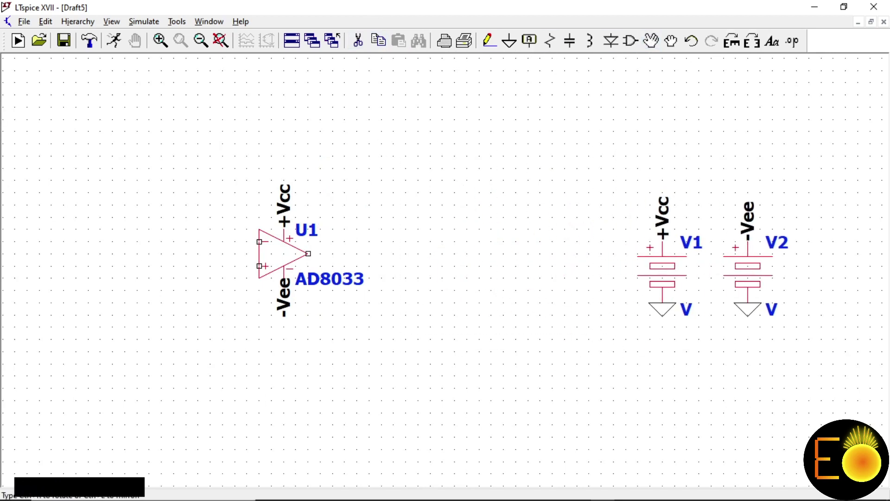
left_click(720, 240)
right_click(535, 187)
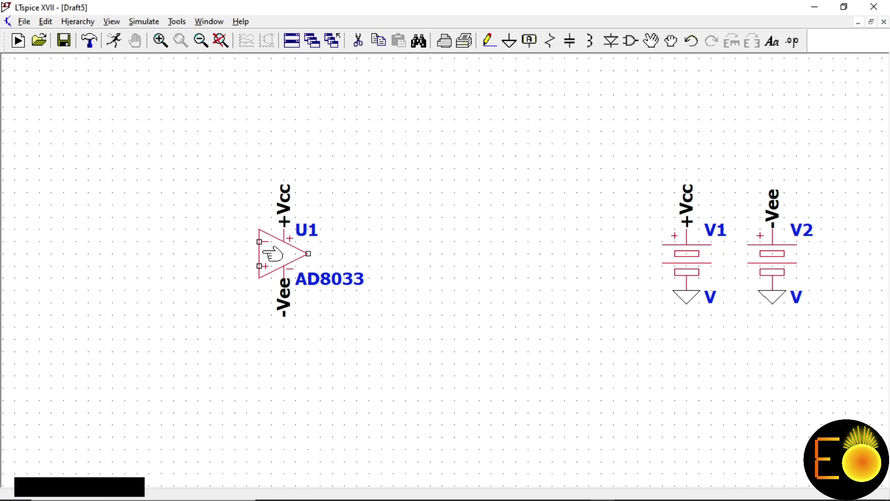
- Place two horizontal resistors, the first to the upper left of the op-amp and the second above it
key("space")
scroll(389, 262, "down", 1)
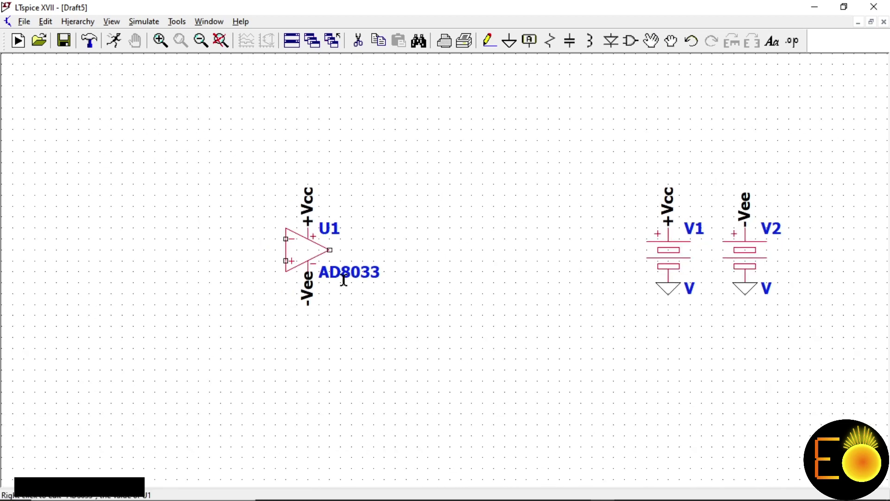
scroll(640, 256, "down", 2)
scroll(377, 229, "up", 2)
scroll(343, 224, "down", 1)
scroll(417, 221, "up", 1)
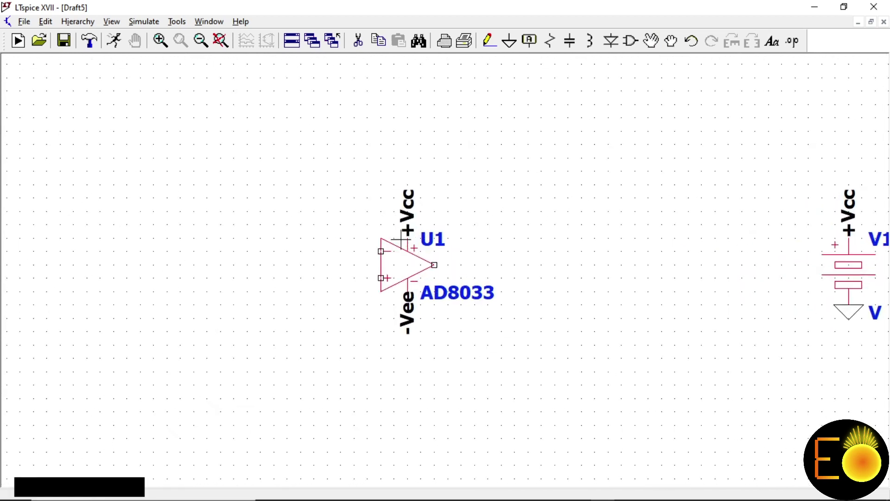
left_click(551, 42)
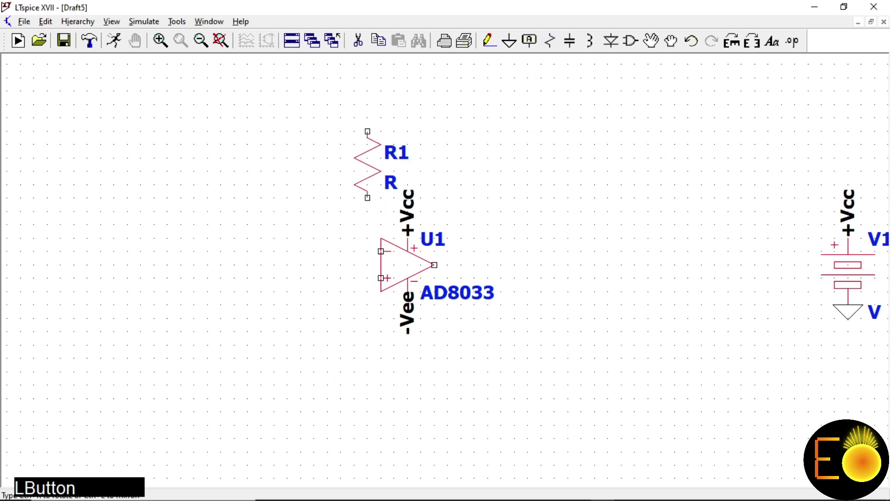
key("ctrl+r")
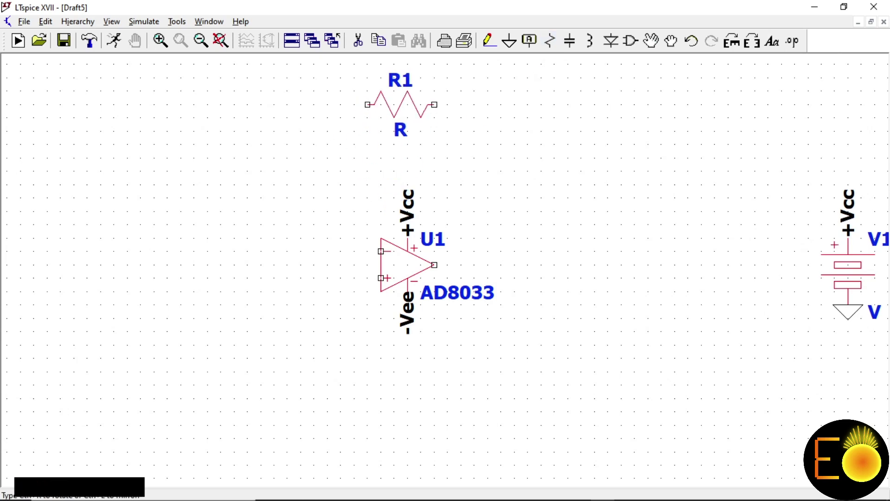
left_click(254, 184)
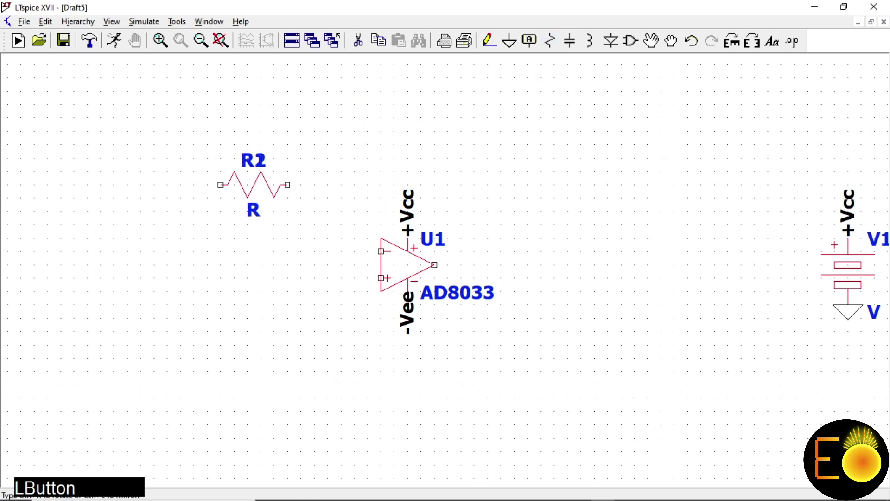
left_click(440, 118)
right_click(447, 118)
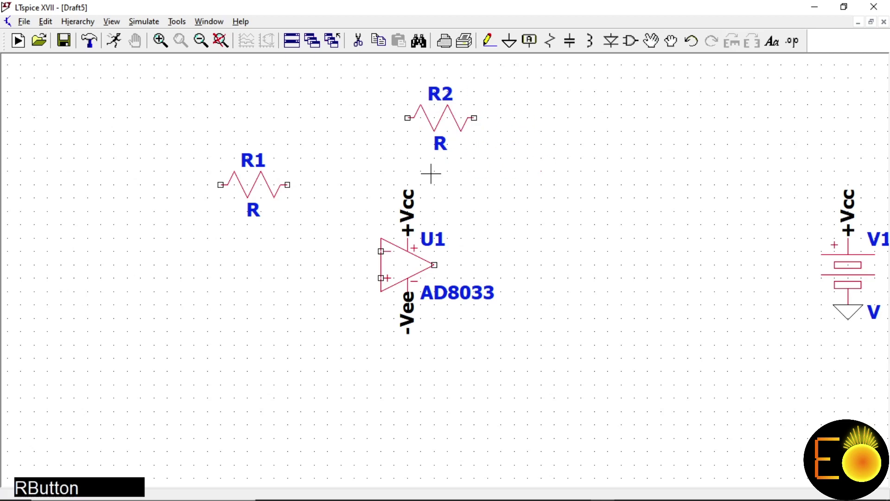
- Wire R2's left end to the op-amp's inverting input and join R1's right end to that wire
left_click(489, 41)
left_click(407, 118)
left_click(381, 251)
left_click(287, 184)
left_click(342, 184)
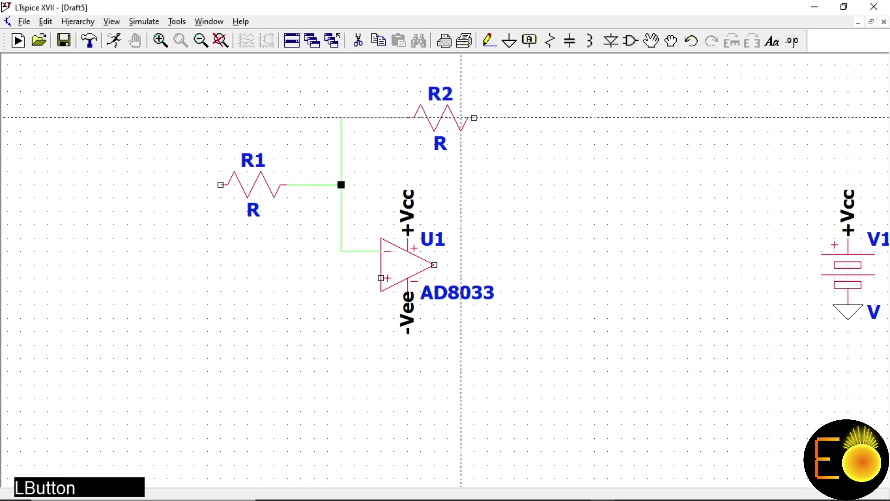
- Wire R2's right end around to the op-amp's output to close the feedback loop
left_click(474, 118)
left_click(568, 118)
left_click(569, 264)
left_click(434, 265)
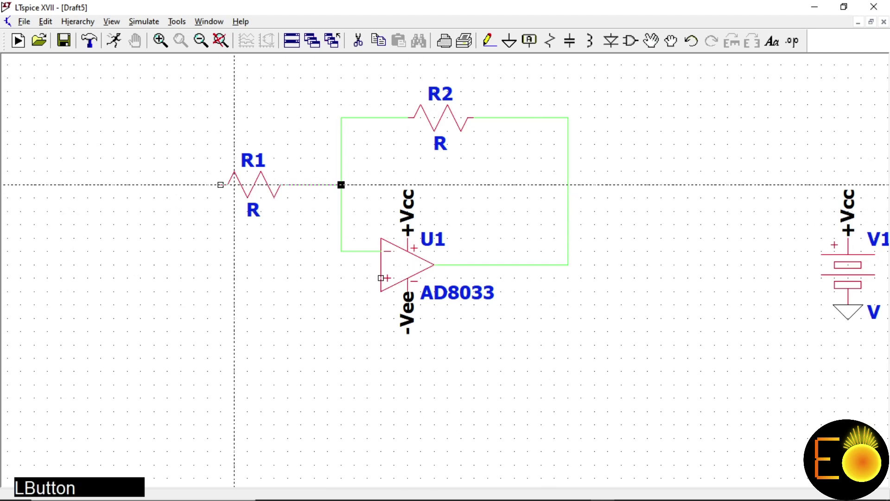
- Run a short wire from R1's left end and attach a ground symbol to its end
left_click(220, 185)
left_click(154, 197)
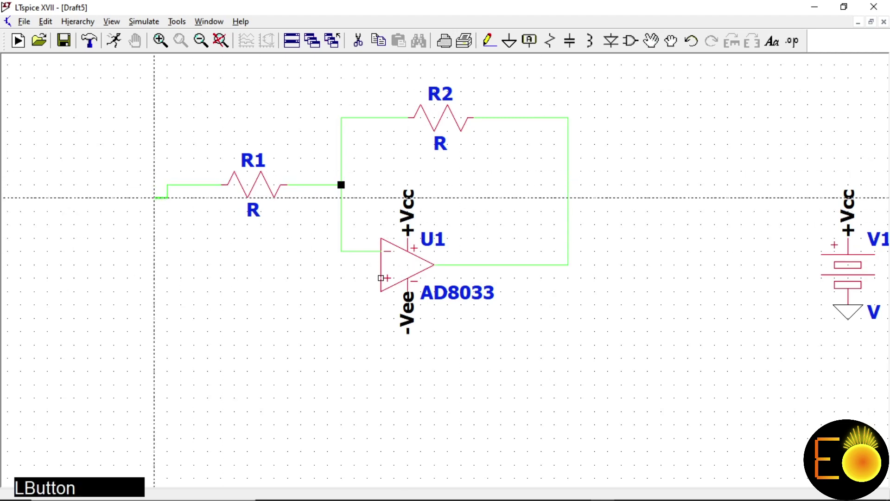
right_click(155, 196)
left_click(509, 40)
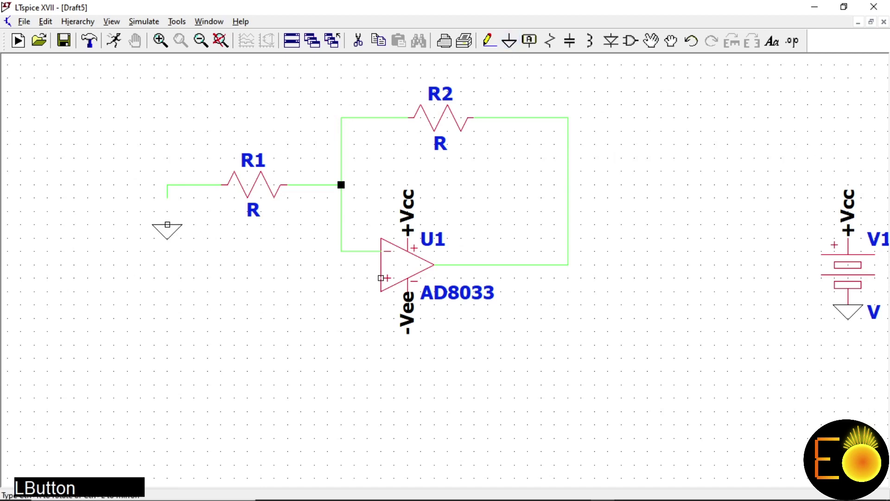
left_click(167, 198)
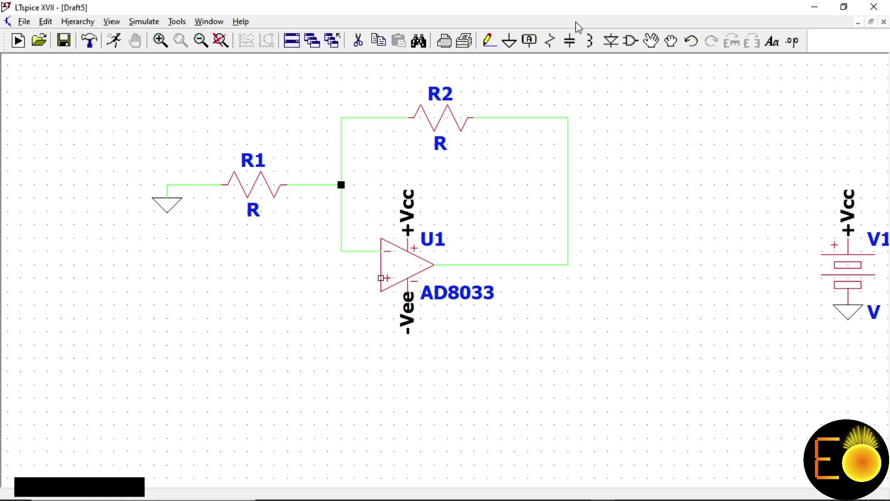
- Place two more horizontal resistors, R3 below the op-amp and R4 to its lower left
left_click(551, 41)
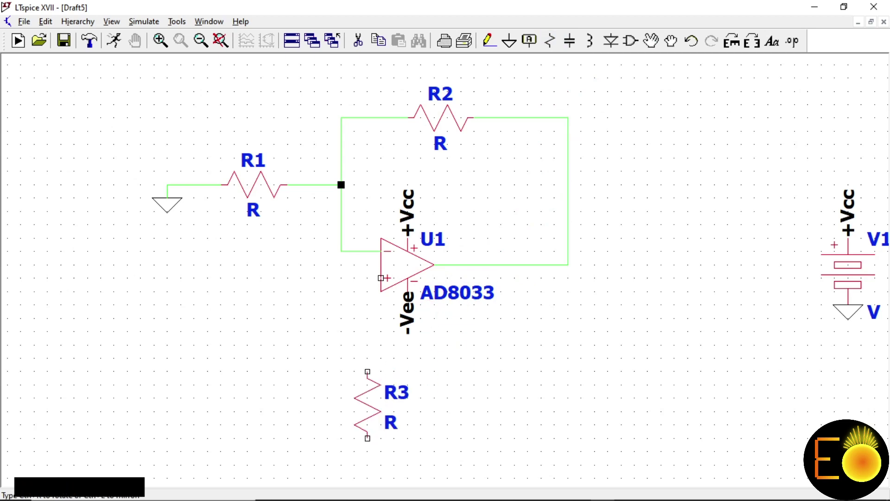
key("ctrl+r")
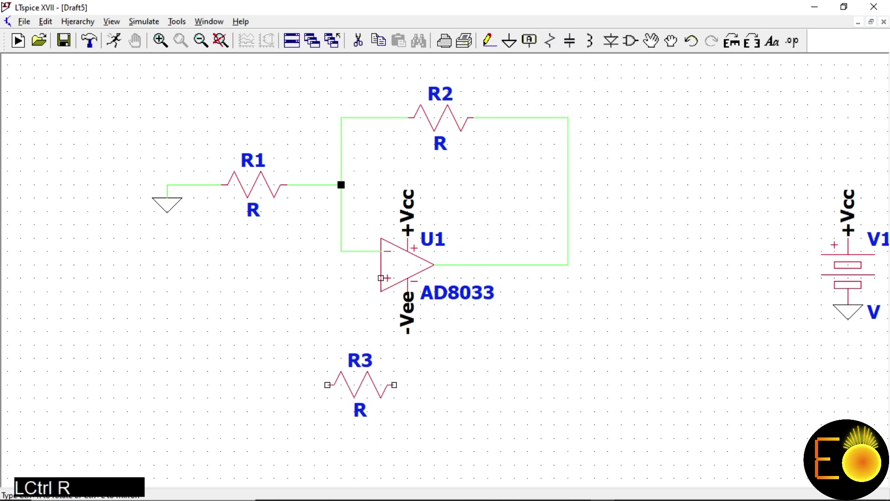
left_click(360, 385)
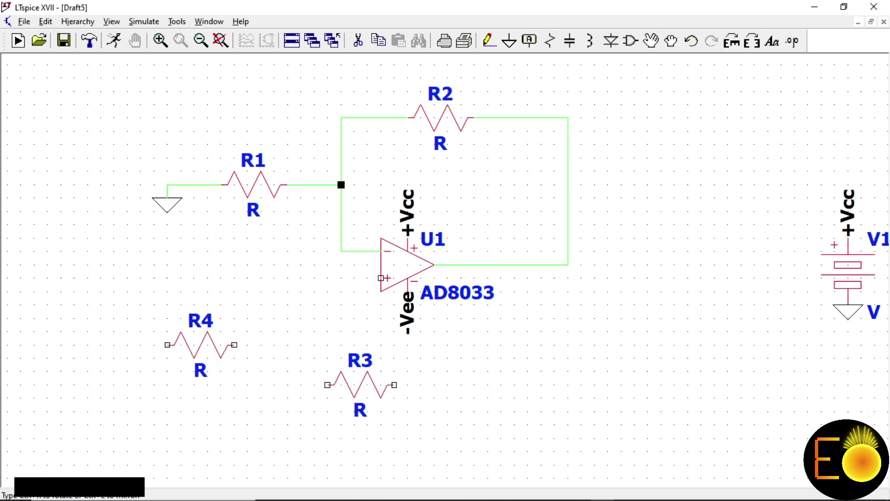
left_click(188, 331)
right_click(440, 179)
- Place two horizontal capacitors, C1 to the right of R3 and C2 directly below R4
left_click(571, 41)
key("ctrl+r")
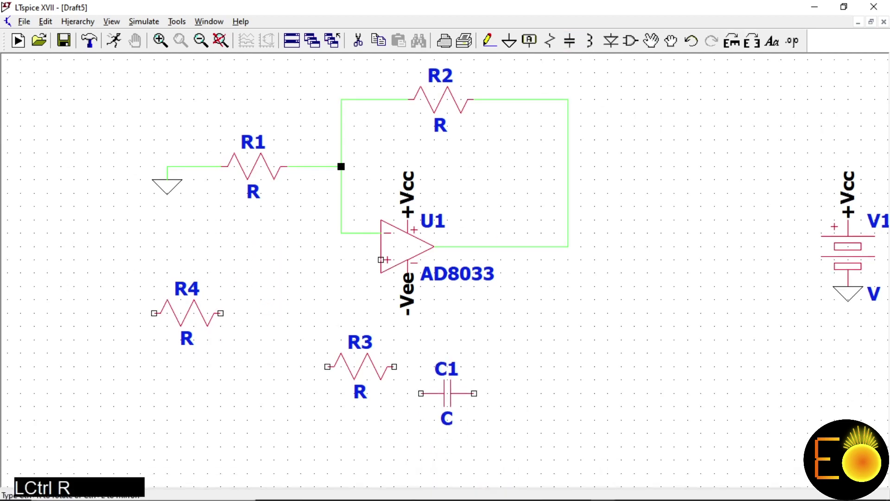
left_click(474, 367)
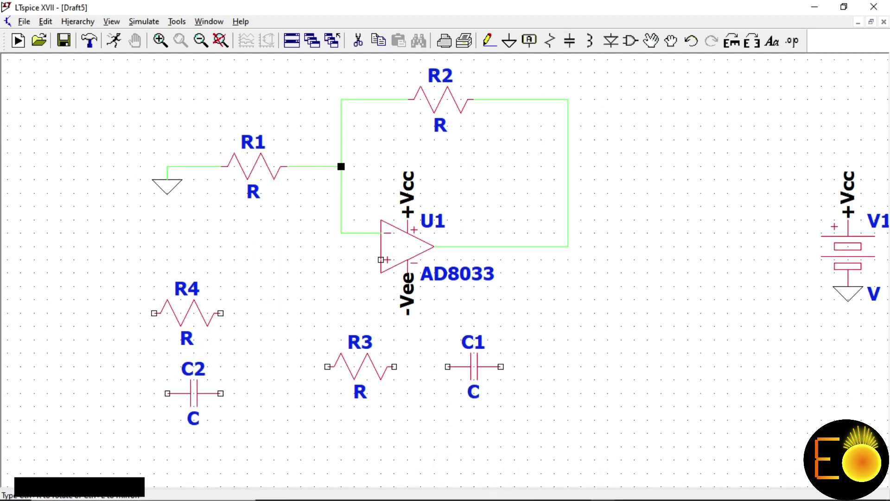
left_click(180, 393)
right_click(397, 83)
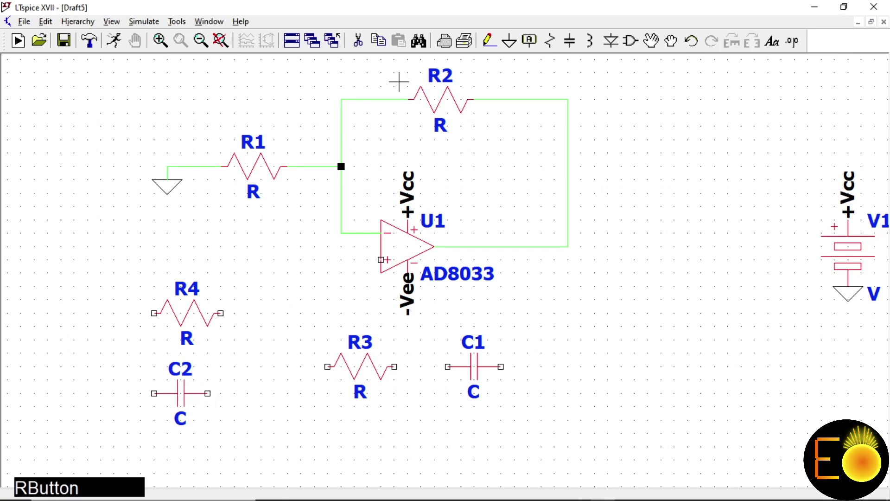
- Wire R3's right end to C1's left end to connect them in series
left_click(489, 41)
left_click(394, 367)
left_click(448, 367)
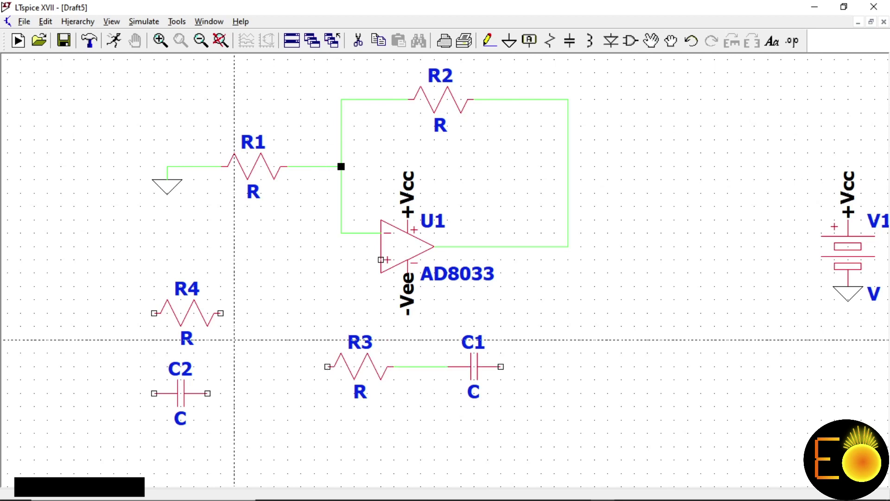
- Wire both ends of R4 to the matching ends of C2 to connect them in parallel
left_click(221, 313)
left_click(221, 393)
left_click(208, 393)
left_click(153, 313)
left_click(127, 313)
left_click(127, 393)
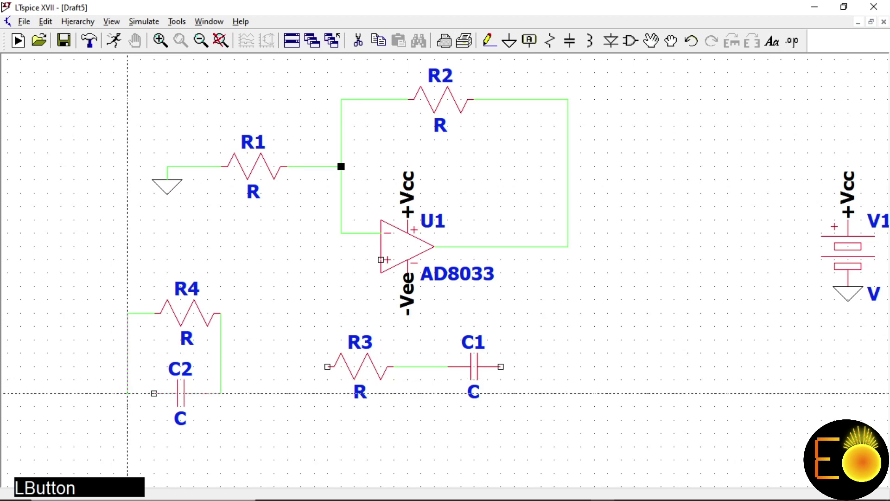
left_click(154, 393)
right_click(304, 360)
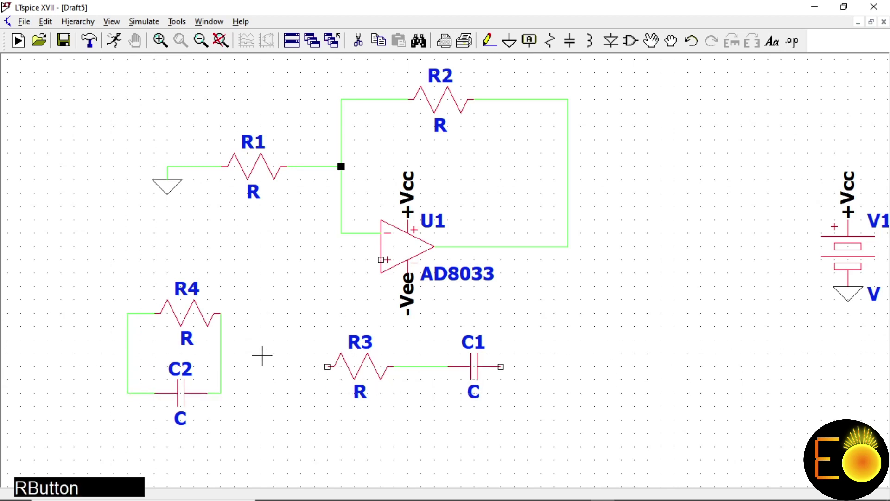
- Wire R3's left end to the right side of the R4-C2 pair and join the op-amp's non-inverting input to that wire
left_click(487, 41)
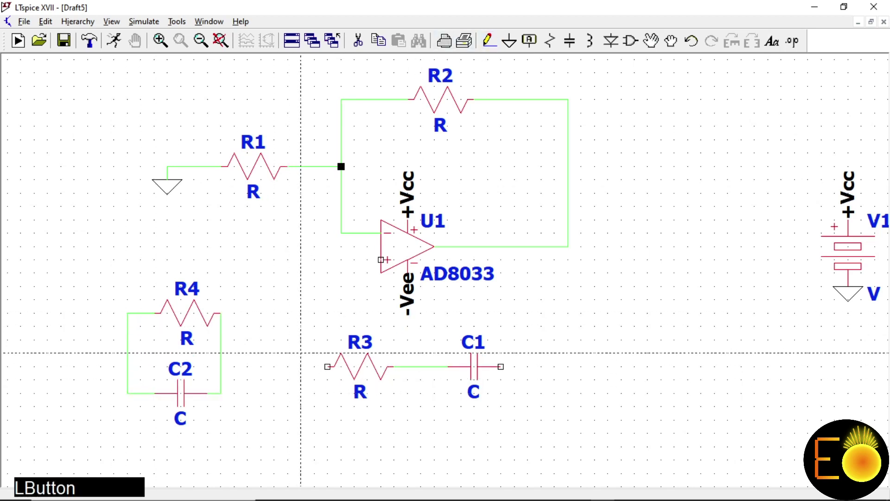
left_click(328, 366)
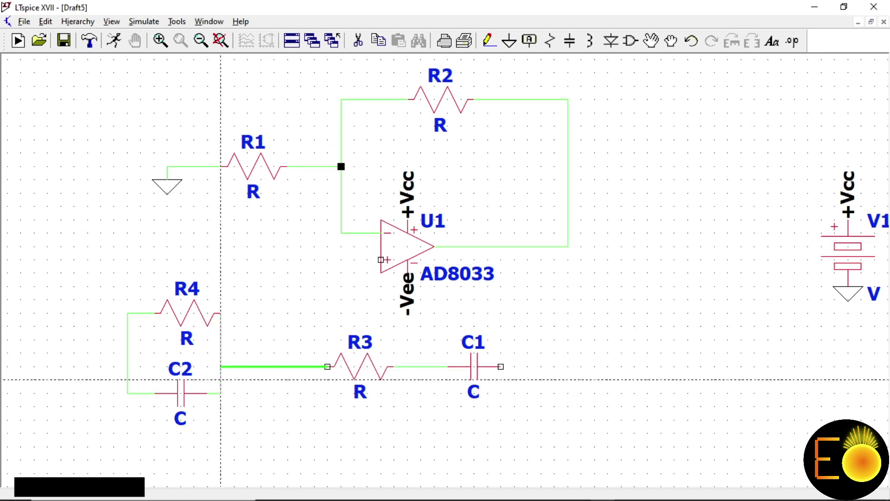
left_click(221, 353)
left_click(381, 259)
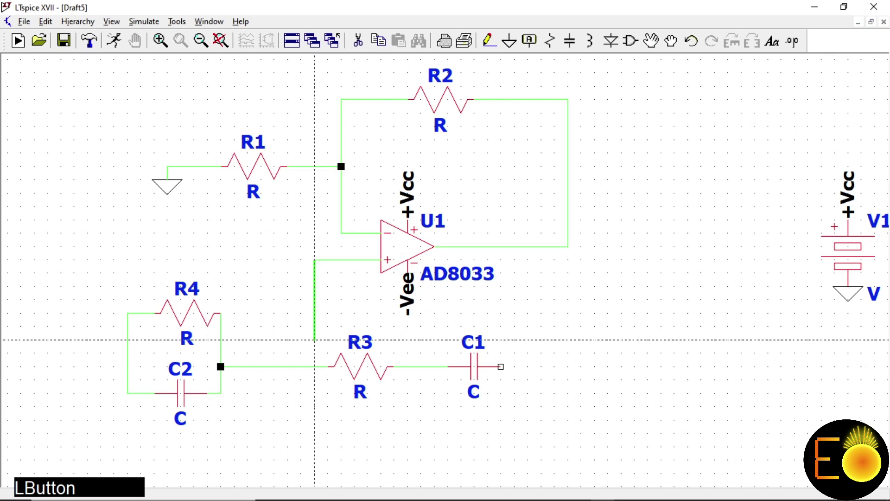
left_click(314, 366)
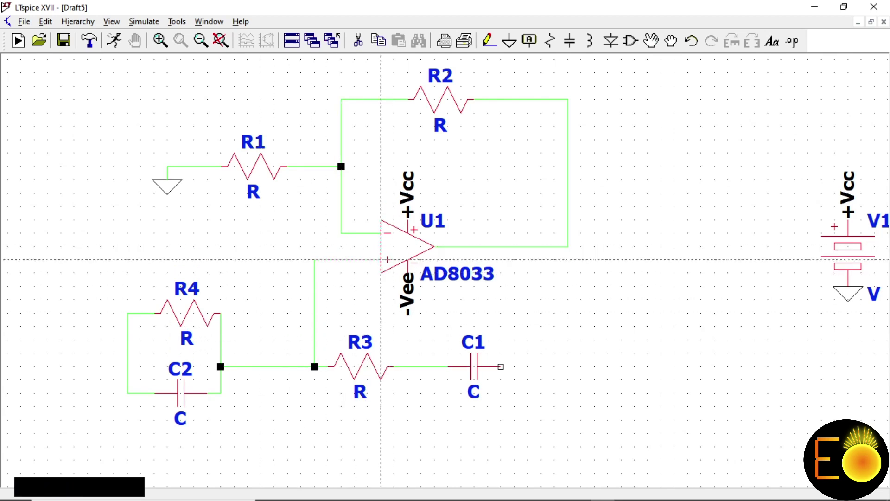
- Wire C1's right end up to the op-amp's output node
left_click(501, 366)
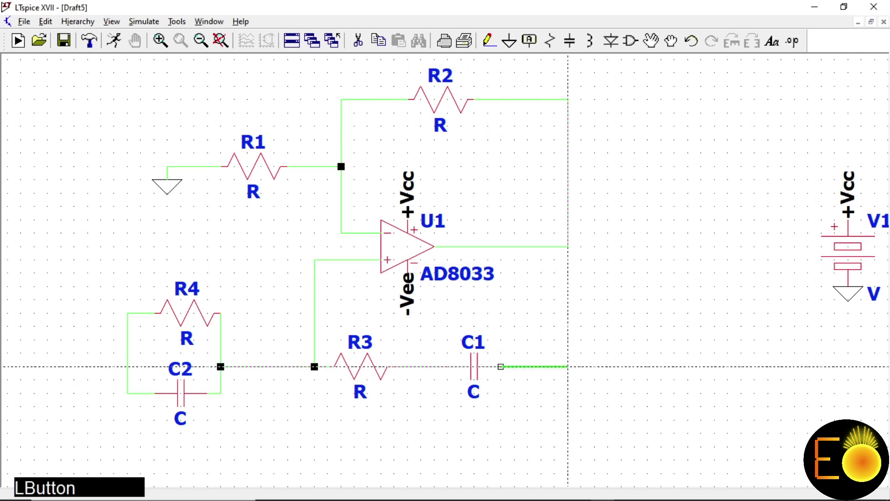
left_click(568, 246)
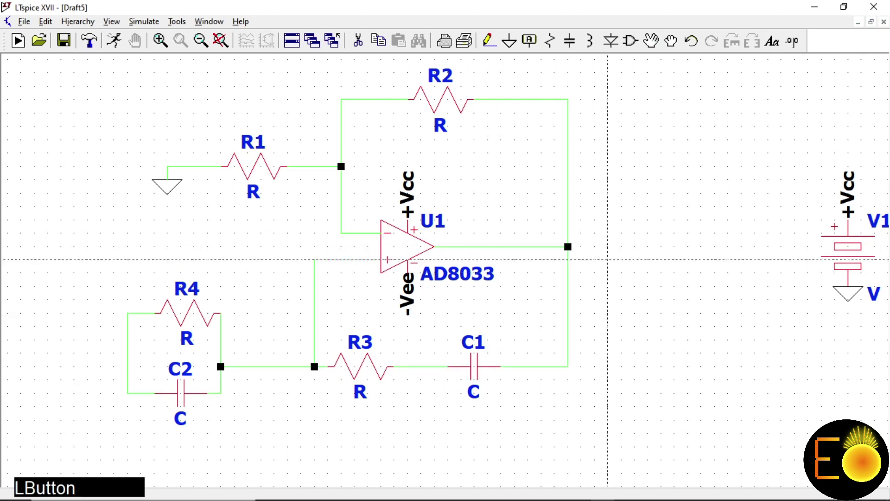
right_click(606, 255)
- Extend a short wire to the right of the op-amp's output node and label its end Vo
left_click(489, 40)
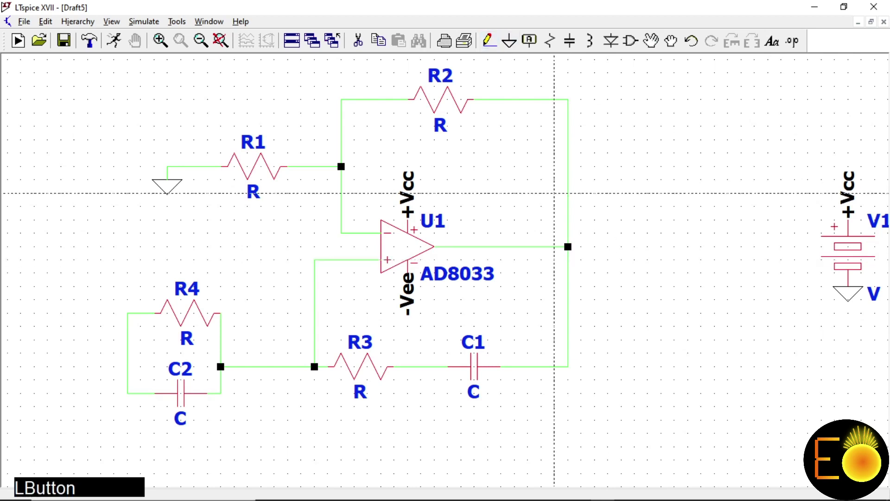
left_click(568, 247)
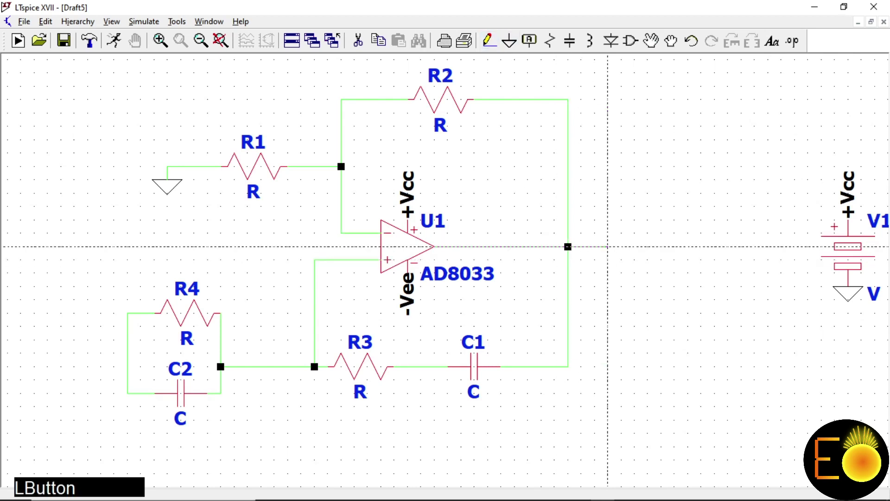
right_click(612, 249)
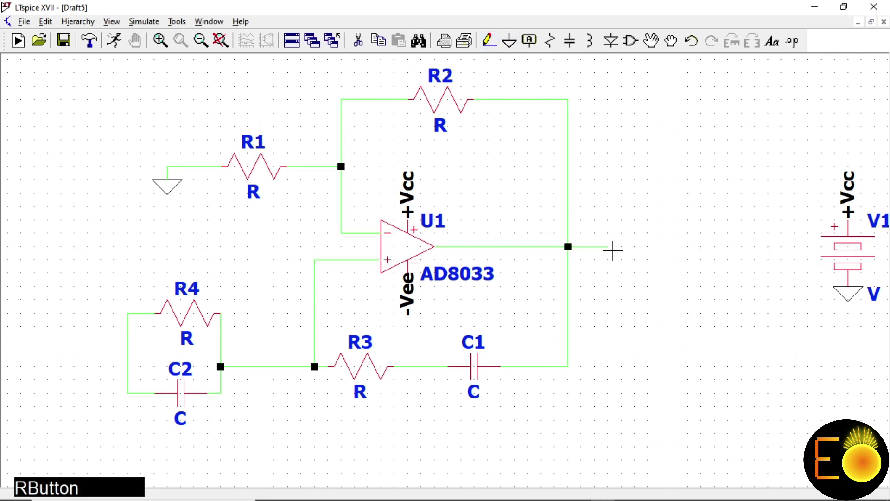
left_click(529, 40)
type("V")
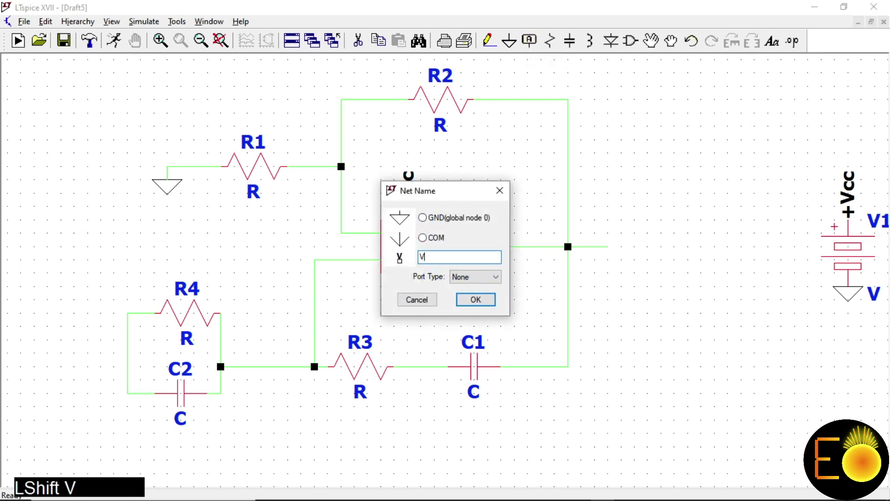
type("0")
key("BackSpace")
type("o")
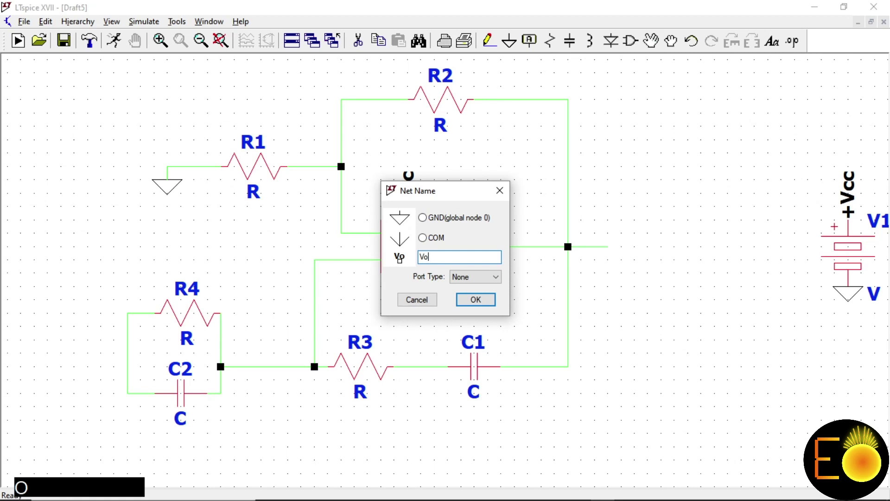
left_click(475, 300)
left_click(608, 246)
- Set the port type of the Vo label to Output
right_click(620, 243)
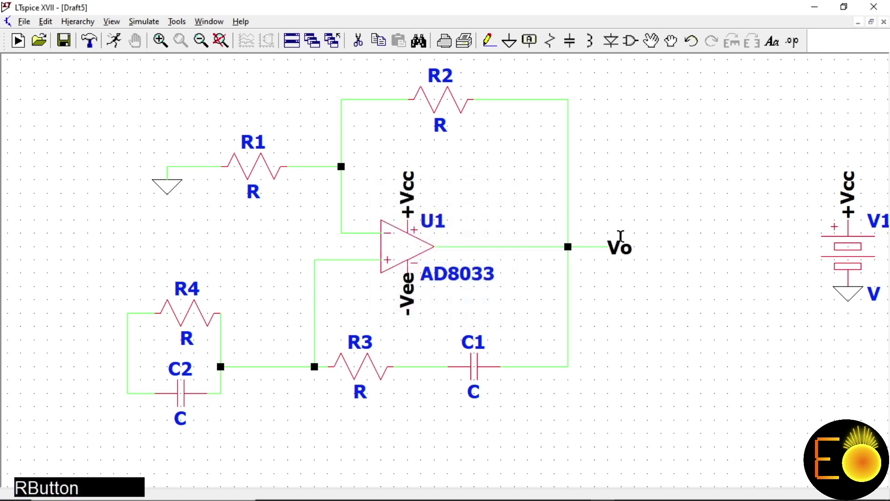
left_click(477, 277)
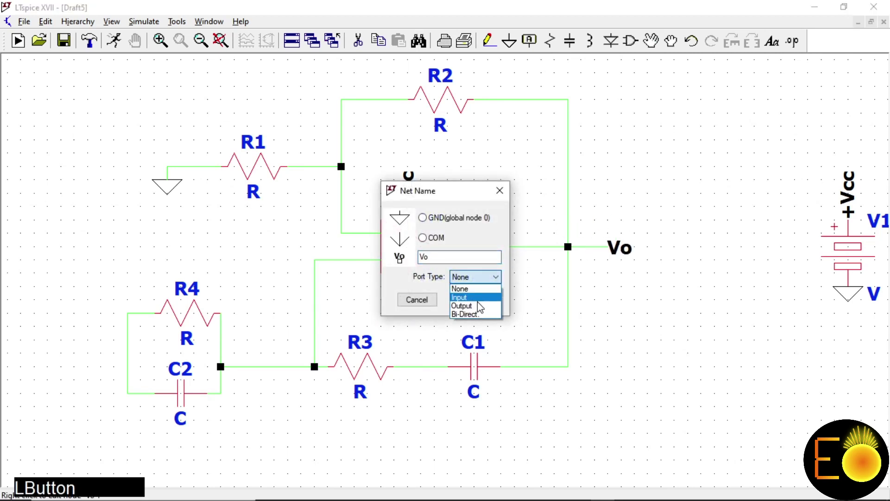
left_click(478, 307)
left_click(477, 300)
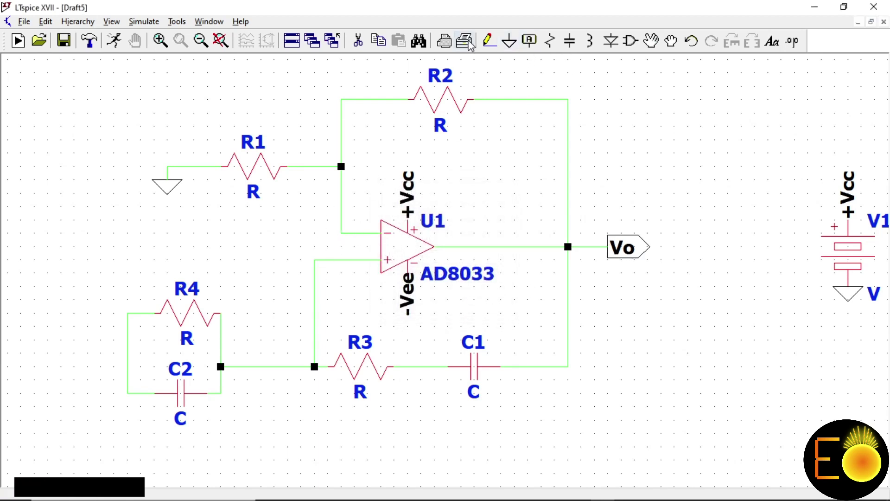
- Run a wire from the left side of the R4-C2 pair and ground its end
left_click(489, 41)
left_click(127, 352)
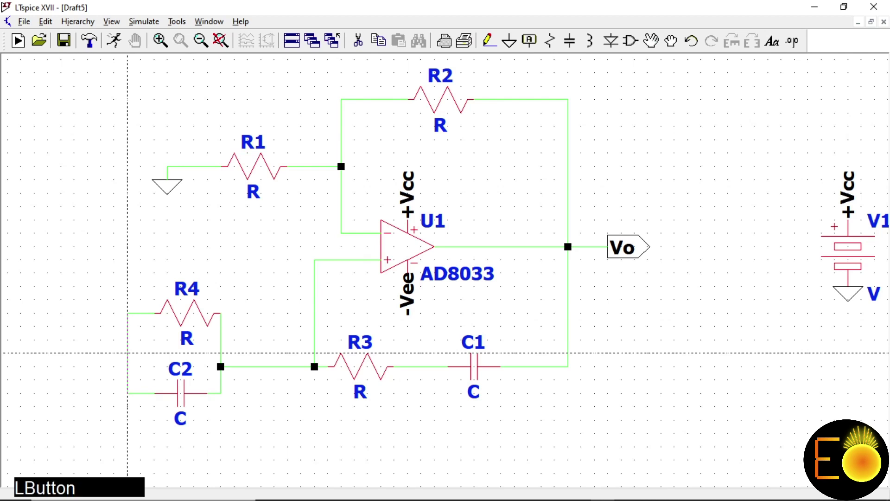
right_click(87, 379)
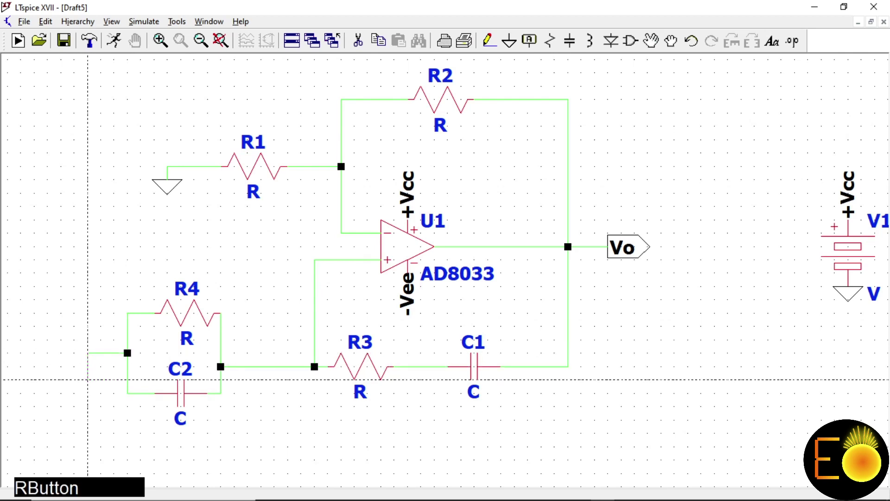
left_click(509, 41)
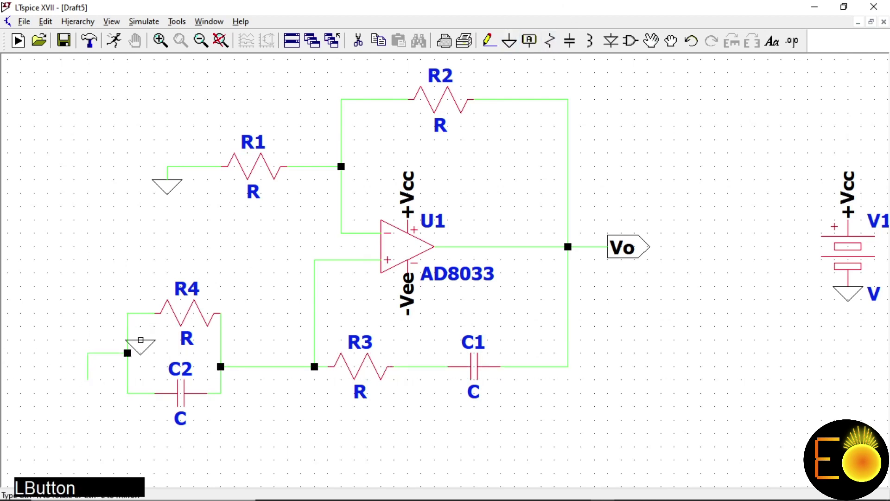
left_click(87, 379)
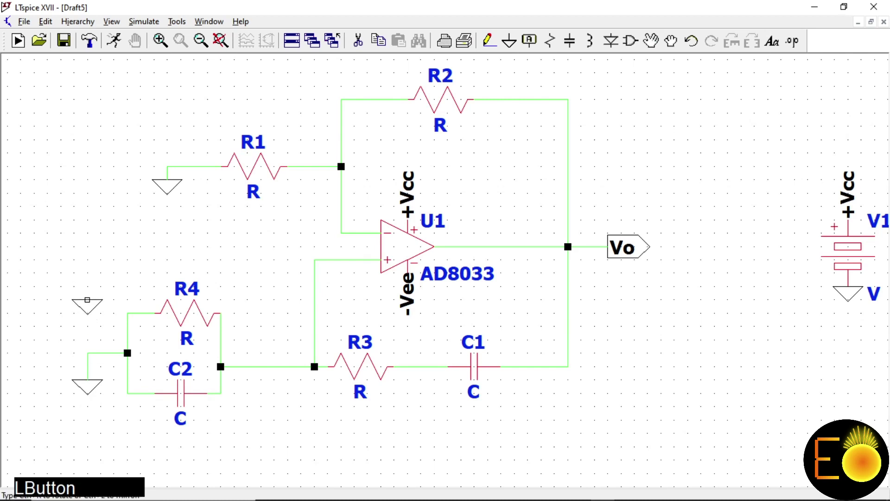
right_click(103, 313)
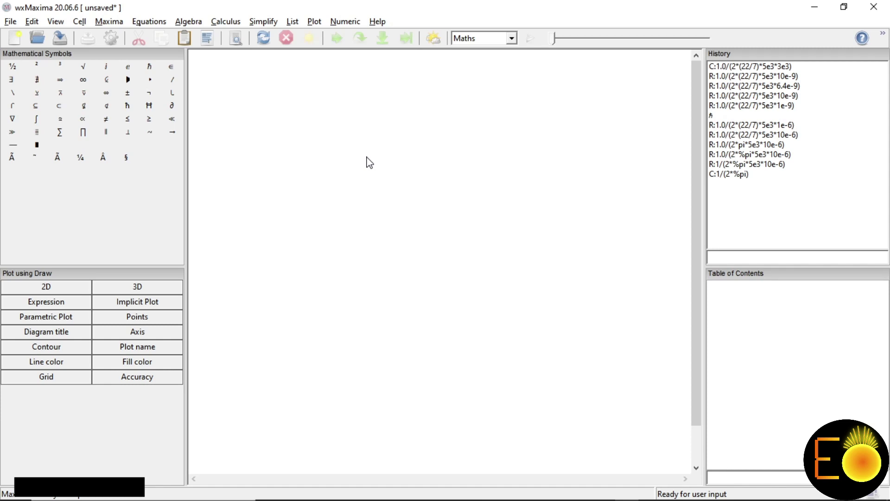
- Enter and evaluate the expression C:1/(2*(22/7)*5e3)
key("shift")
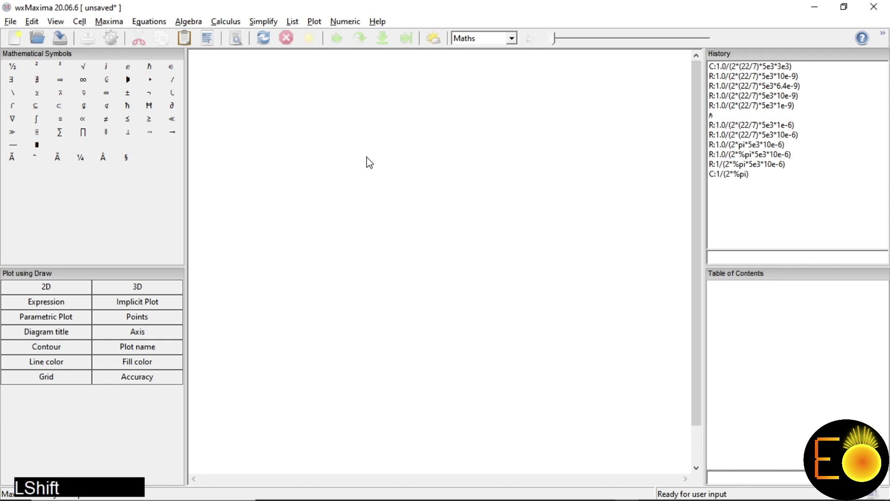
type("C:1/(2")
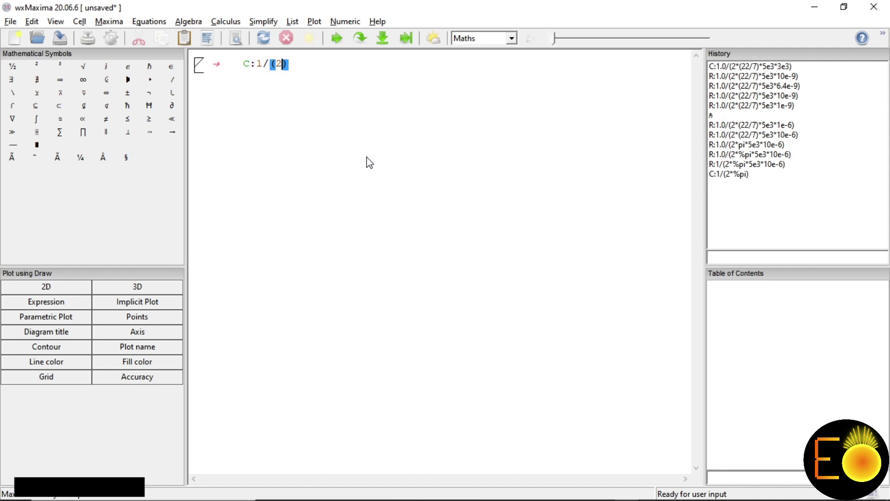
type("*")
type("()")
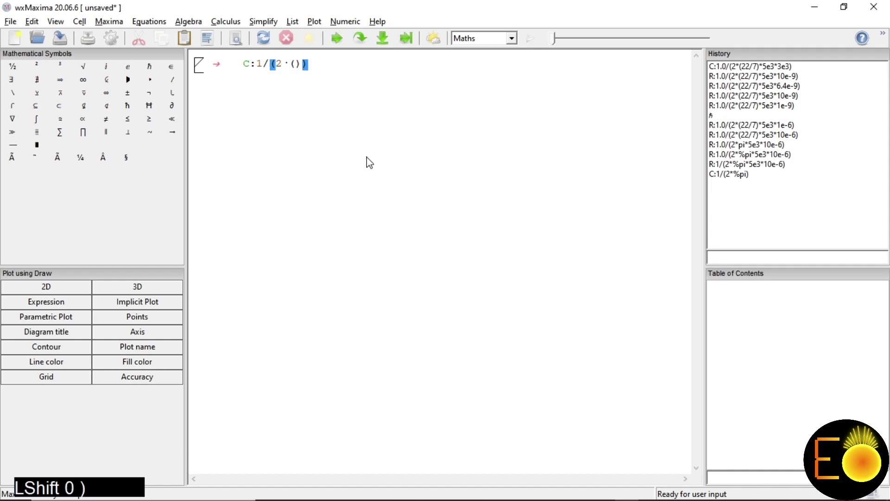
key("Left")
type("22/7")
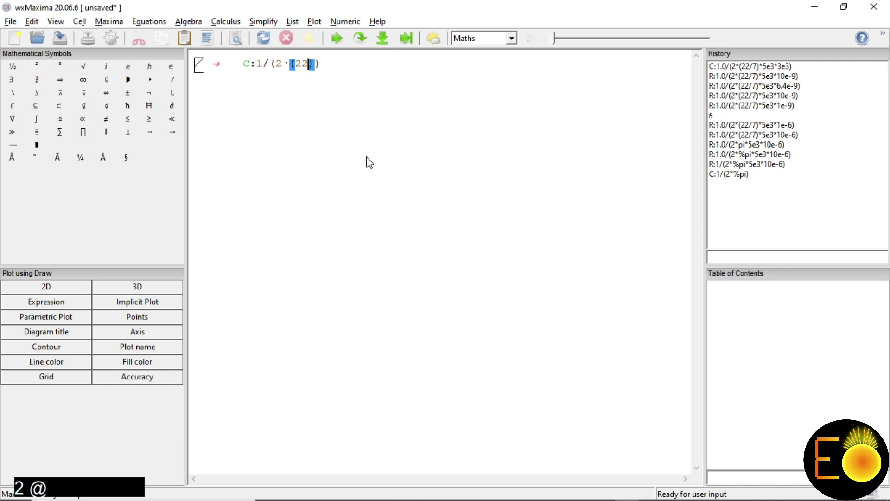
key("Right")
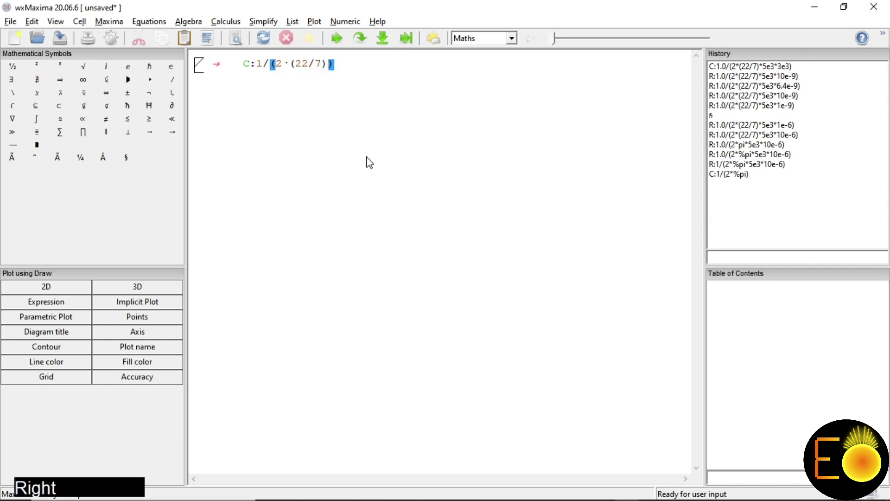
type("*")
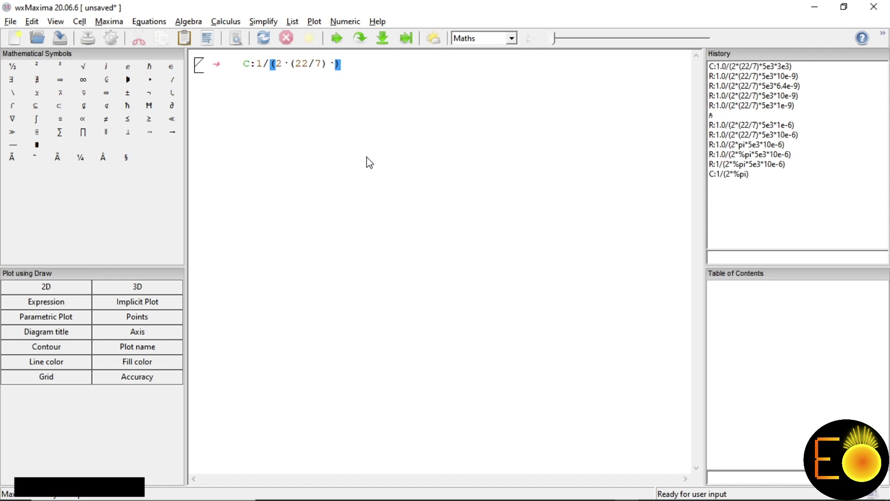
type("5e3")
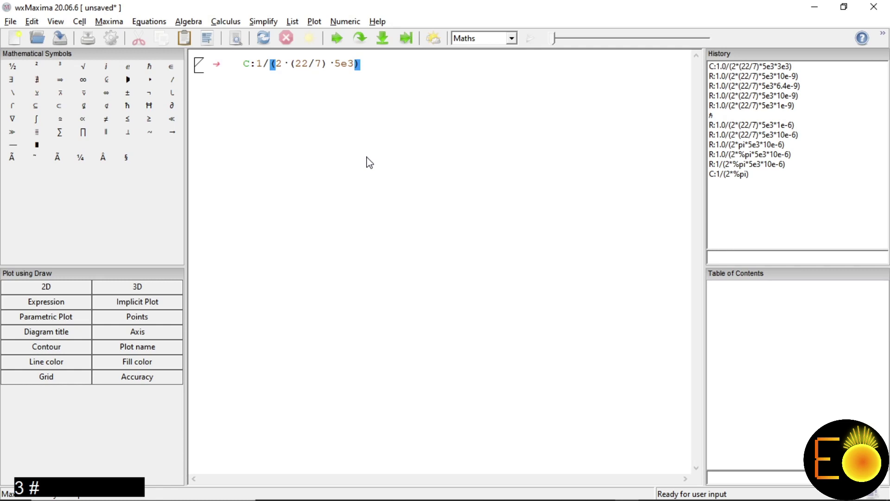
key("End")
key("shift+Return")
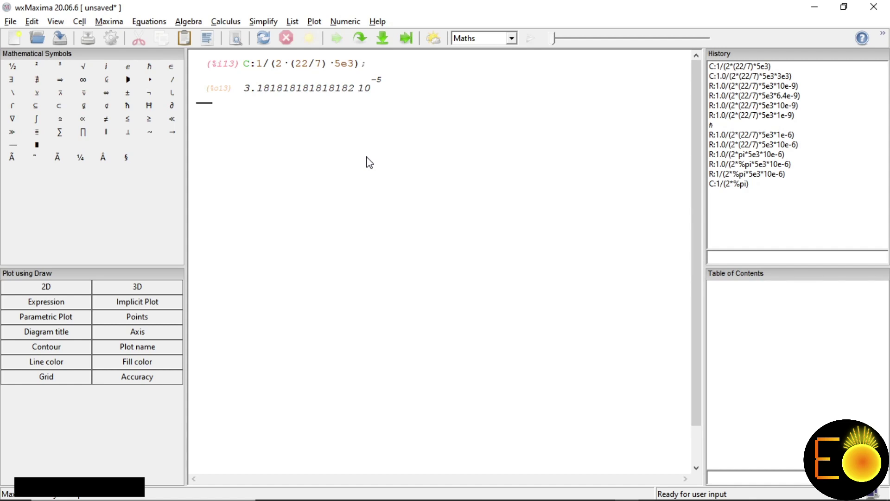
- Add a second 5e3 factor to the end of the expression's denominator and evaluate C:1/(2*(22/7)*5e3*5e3) again
key("Up")
key("Left")
key("Left")
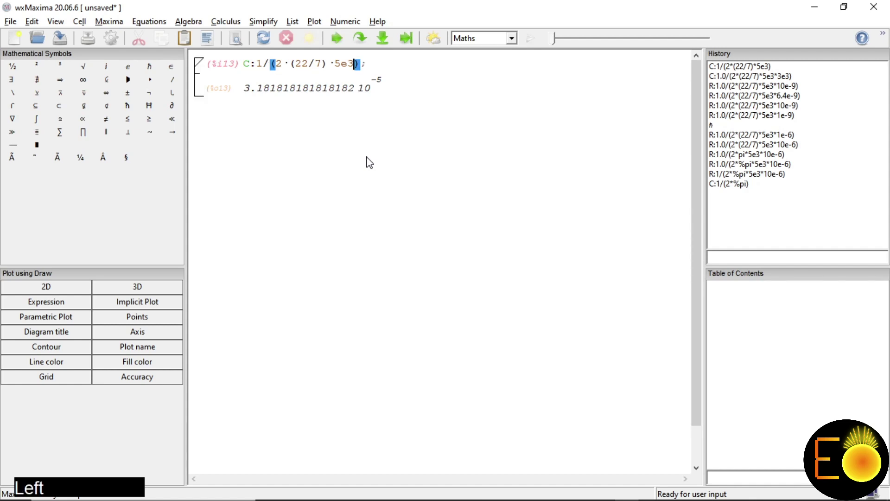
key("Right")
key("Right")
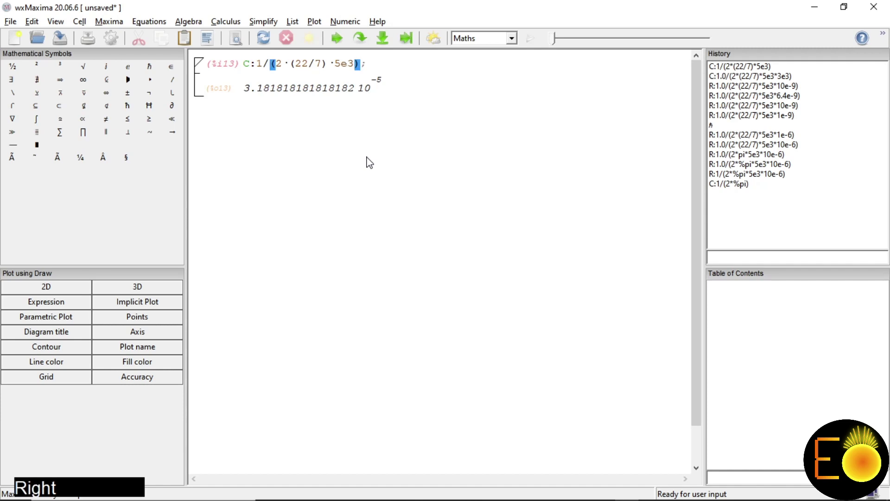
key("Left")
key("Left")
key("Left")
key("Left")
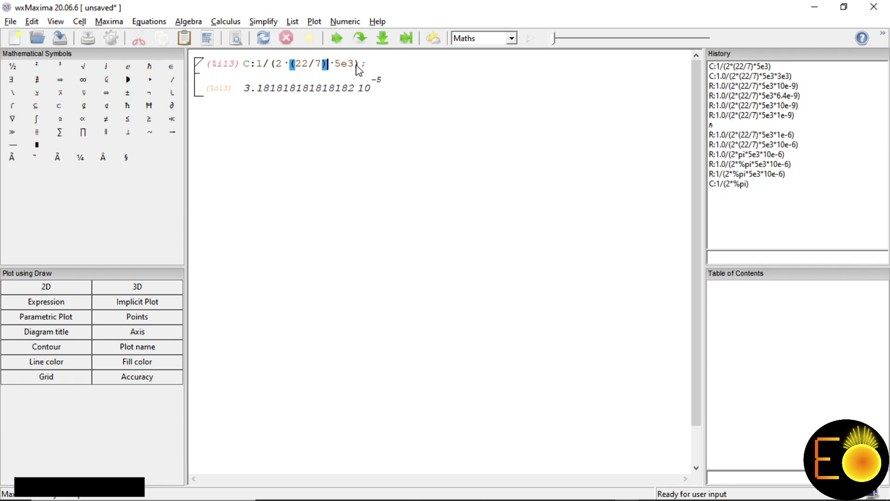
key("Right")
key("Right")
key("Right")
key("Right")
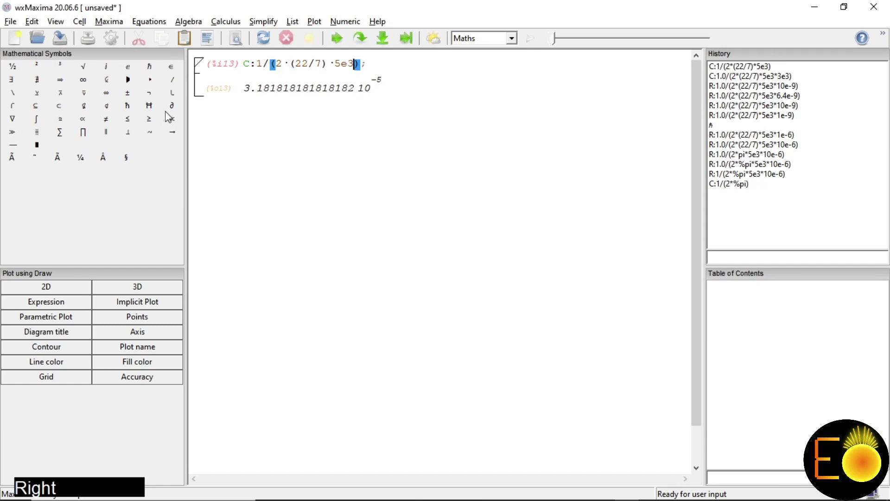
type("*")
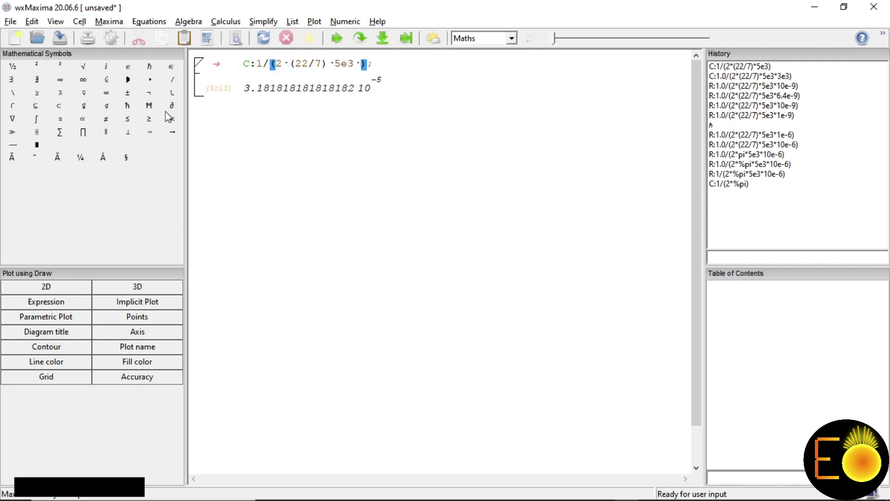
type("5")
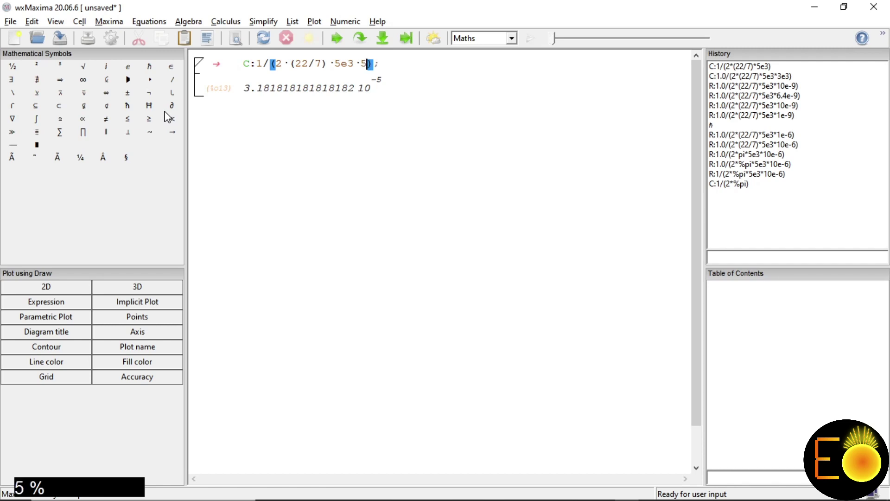
type("e3")
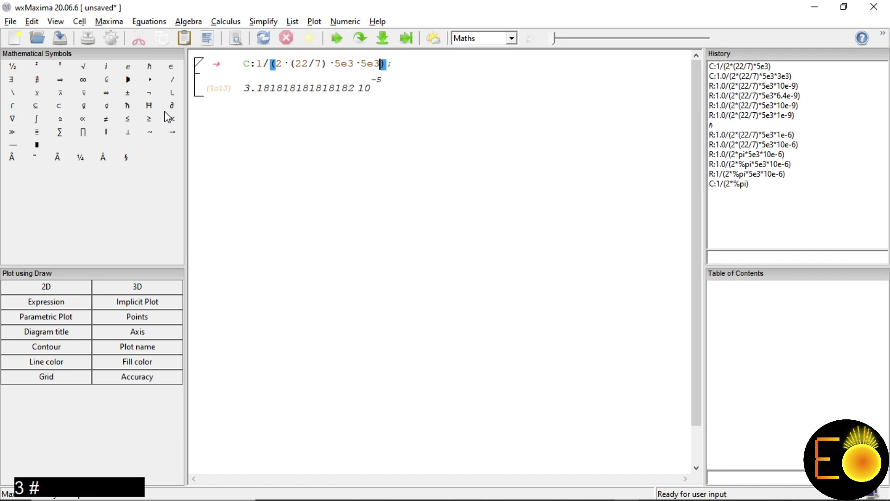
key("shift+Return")
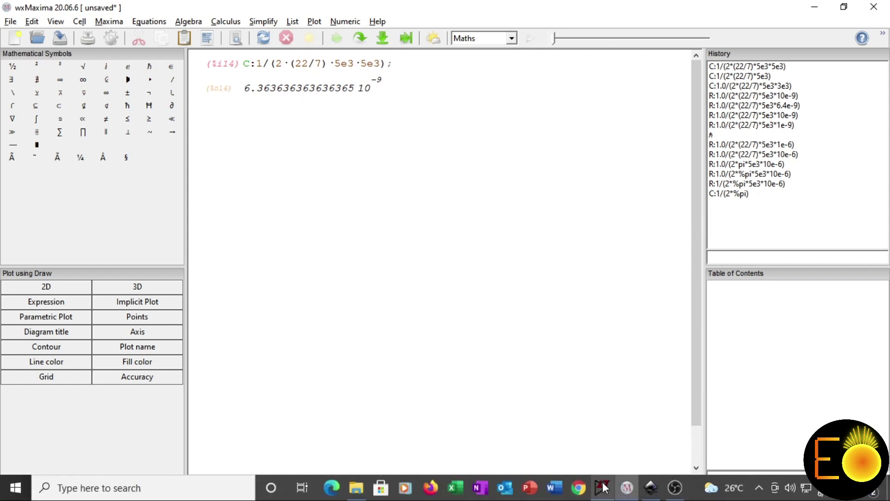
- Switch to LTspice and set the capacitance of both C1 and C2 to 6.4n
left_click(603, 487)
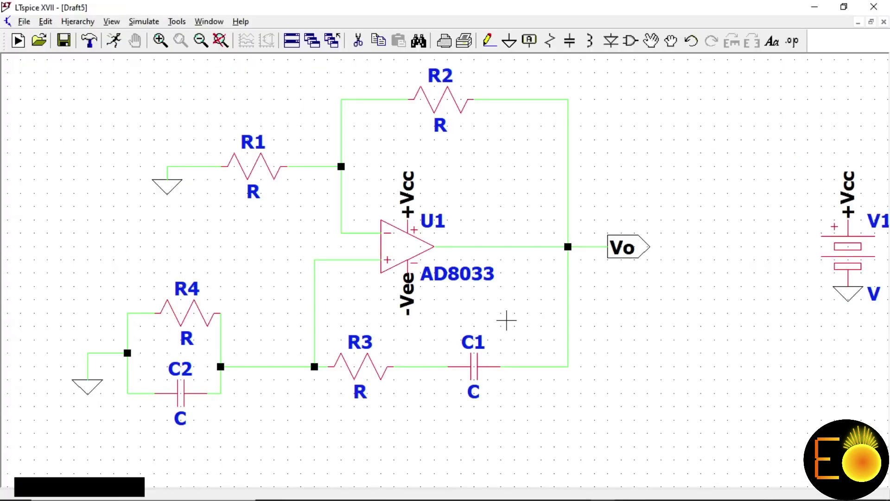
right_click(488, 361)
type("6.4n")
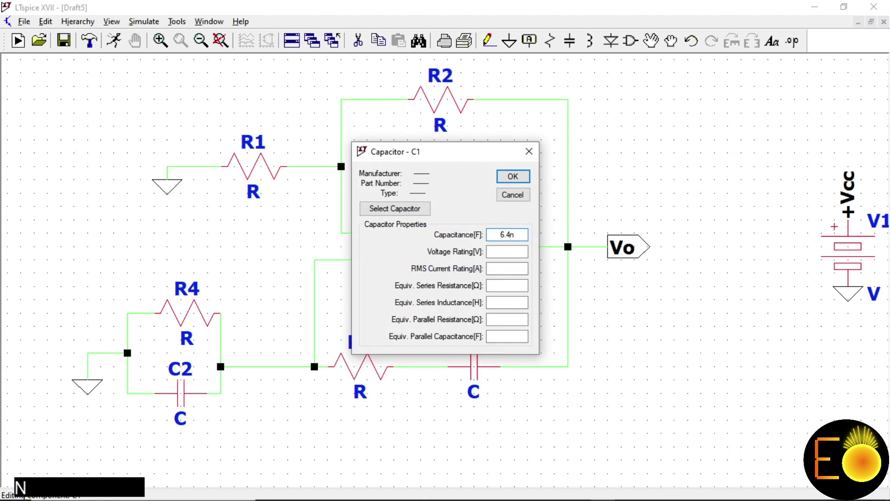
key("Return")
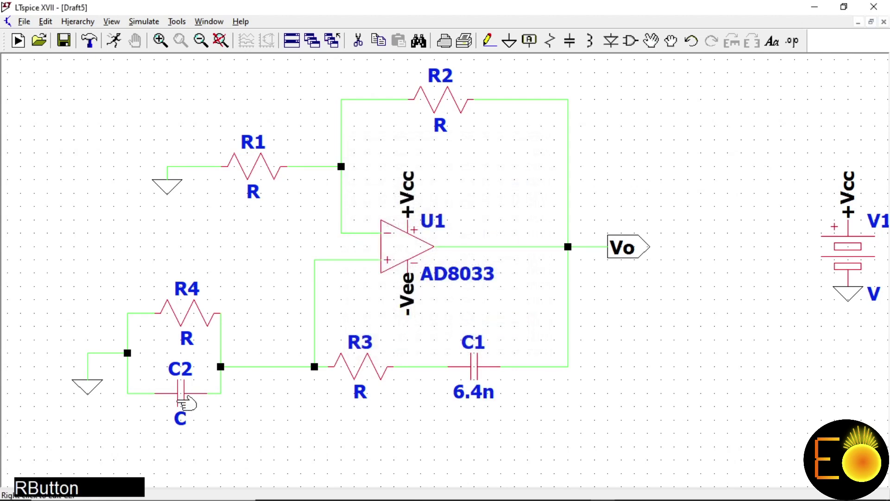
right_click(180, 405)
type("6.4n")
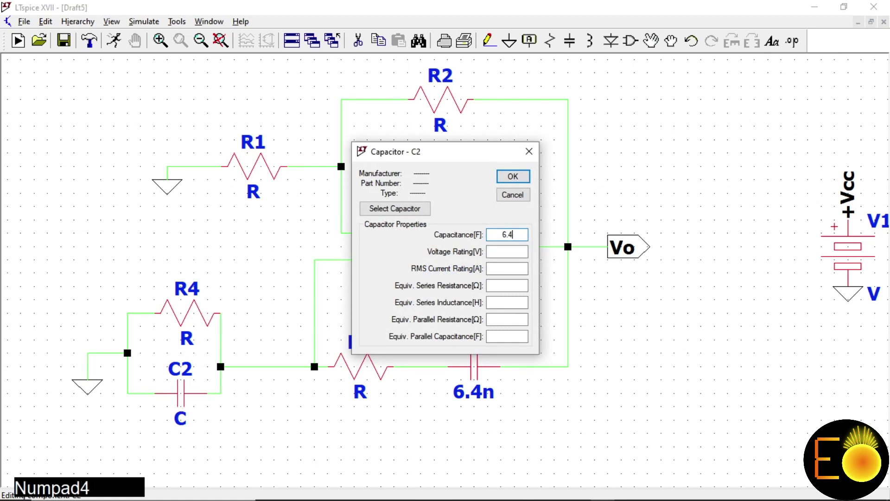
key("Return")
- Set the resistance of both R4 and R3 to 5k
right_click(193, 310)
type("5k")
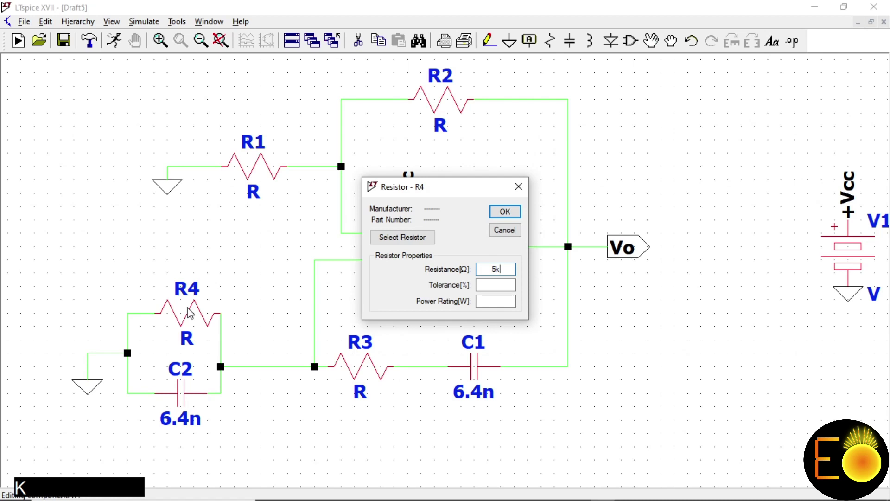
key("Return")
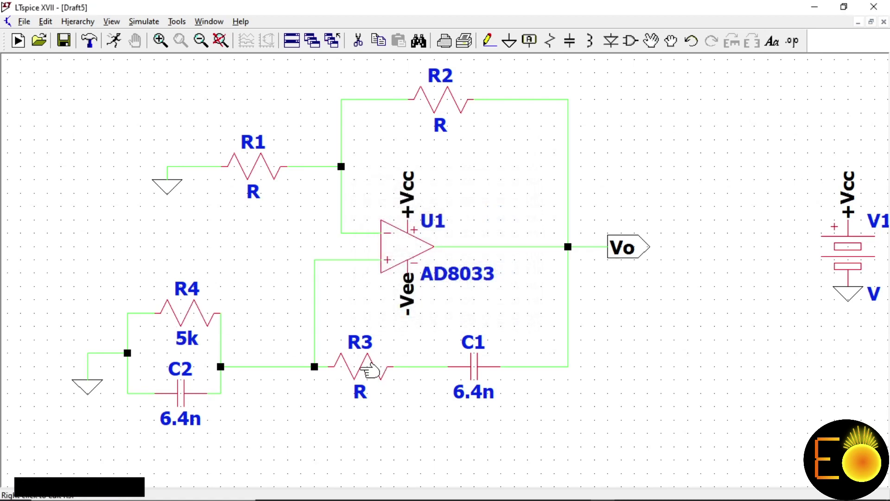
right_click(368, 364)
type("5k")
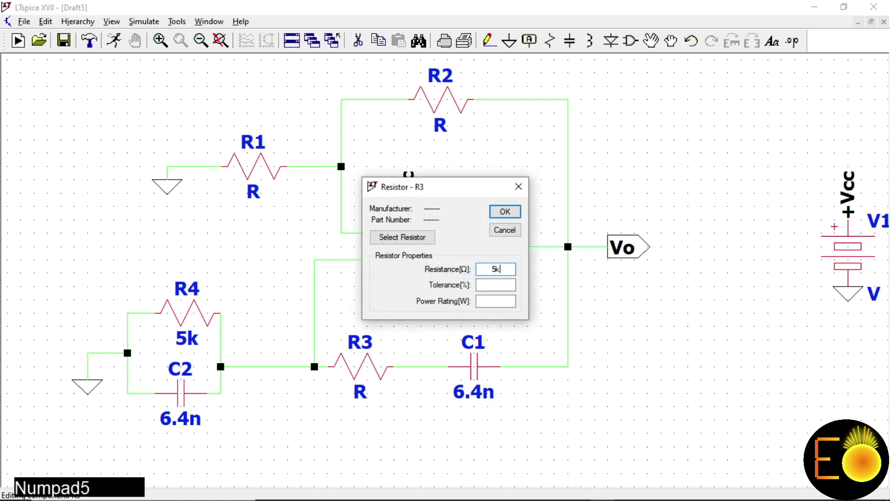
key("Return")
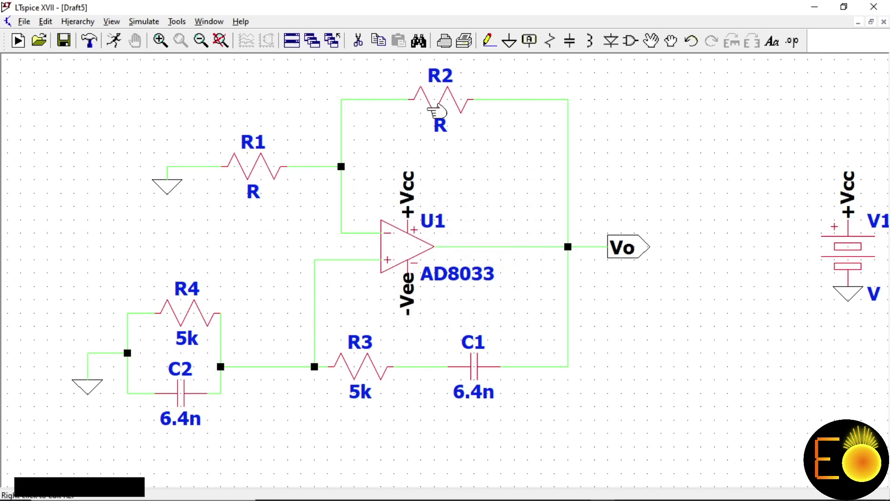
- Set the resistance of R2 to 2k and of R1 to 1k
right_click(447, 104)
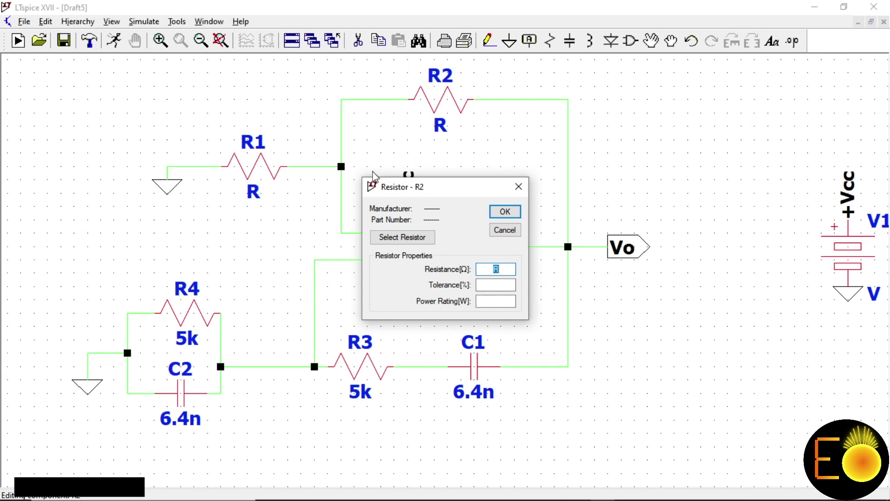
type("2k")
left_click(505, 211)
right_click(254, 167)
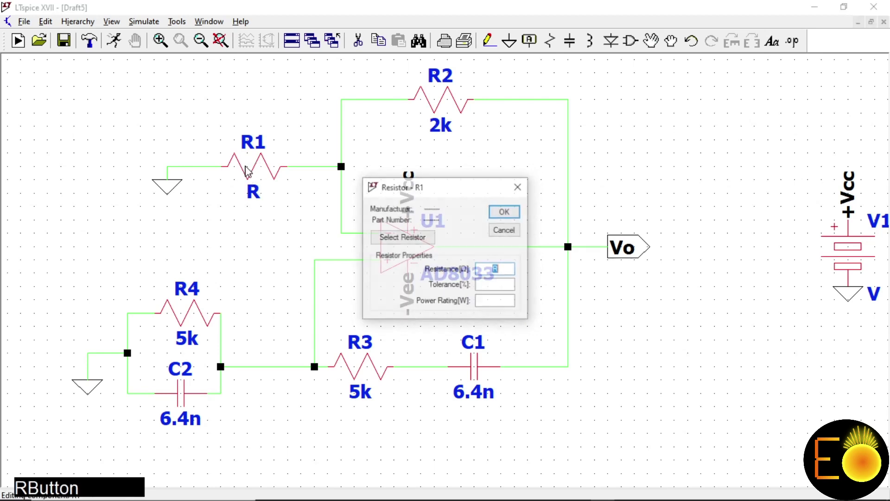
type("1k")
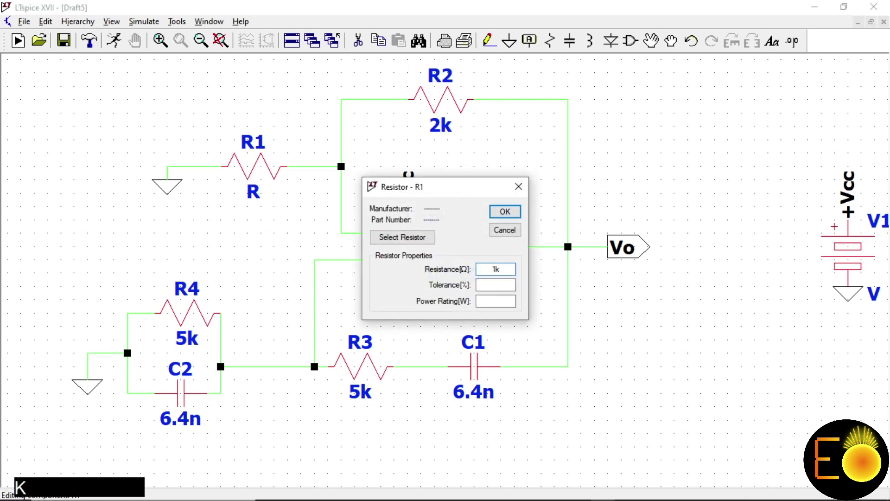
key("Return")
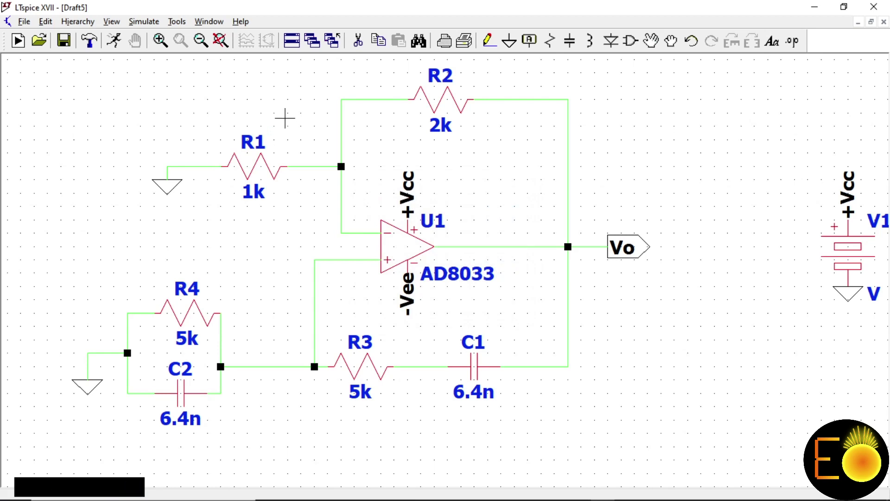
- Start a transient simulation command with a stop time of 2m and data saving from 0
scroll(169, 169, "down", 3)
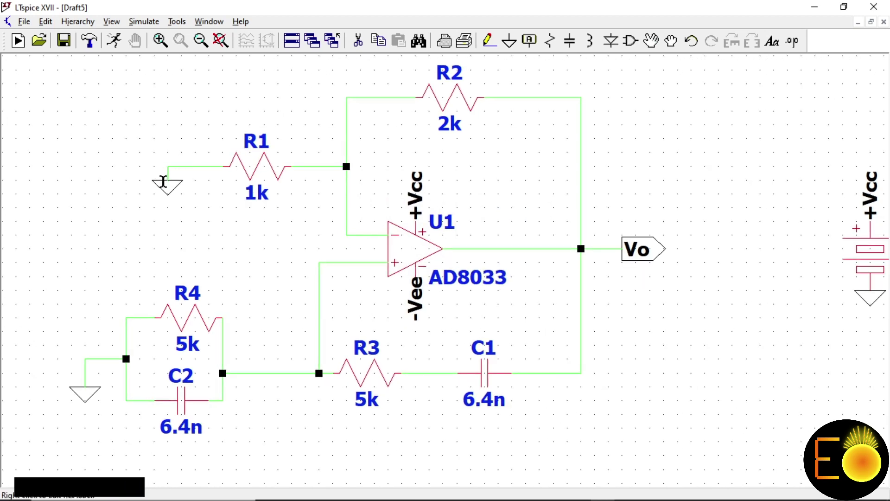
scroll(139, 175, "up", 1)
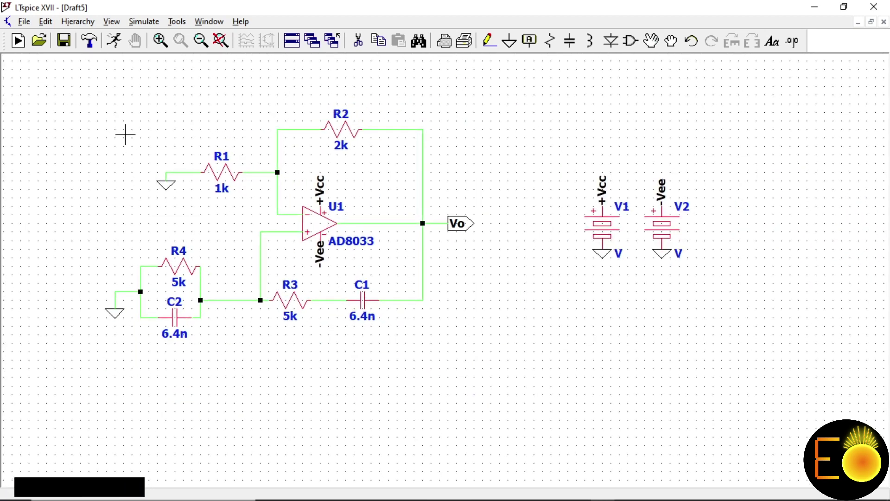
left_click(140, 24)
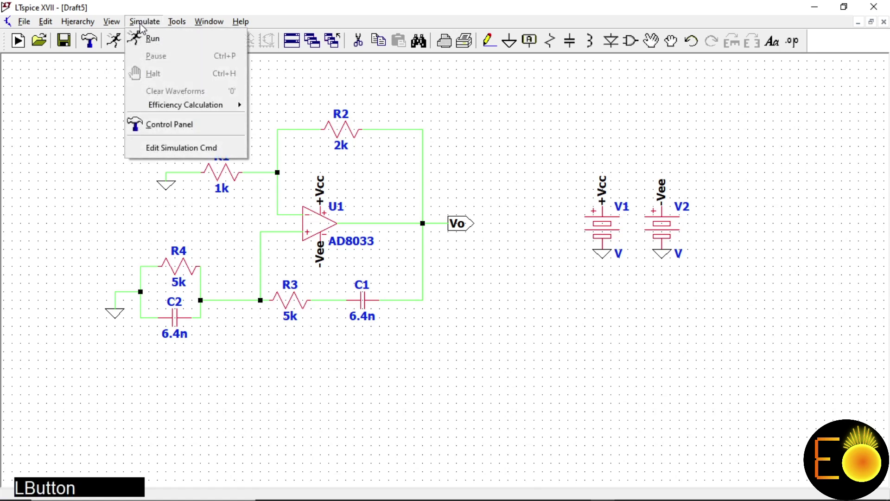
left_click(177, 146)
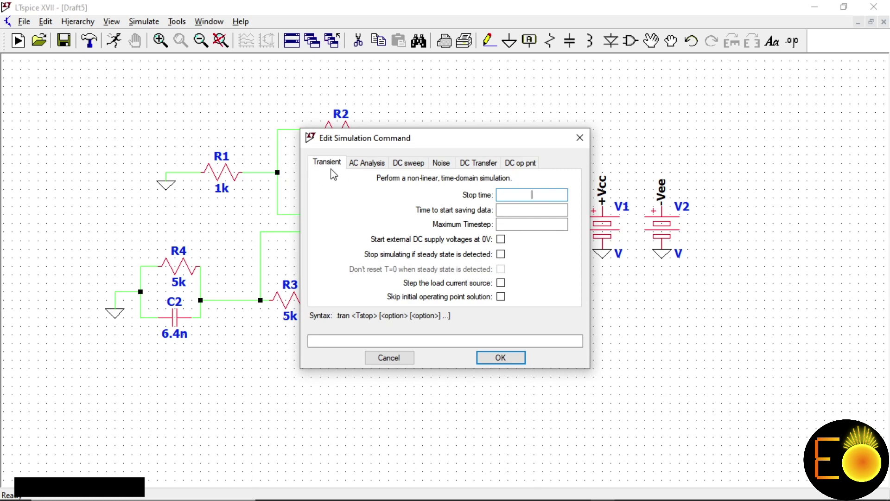
left_click_drag(474, 142, 536, 122)
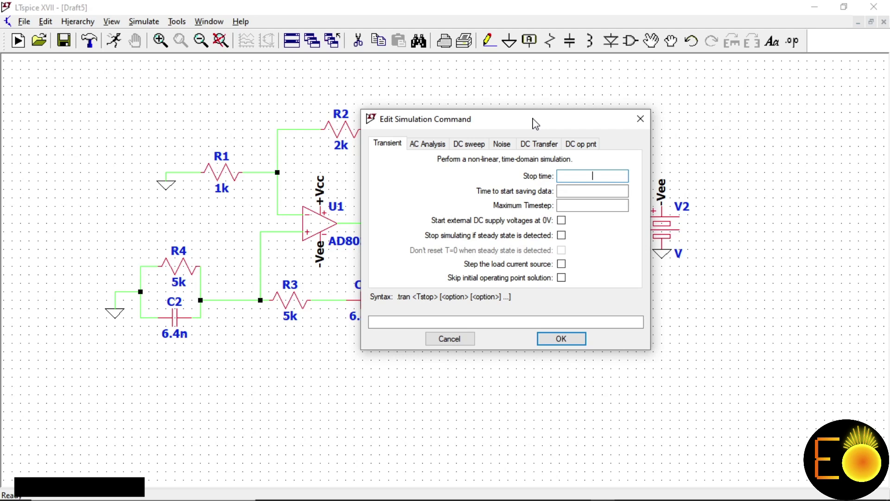
type("2m")
key("Tab")
type("0")
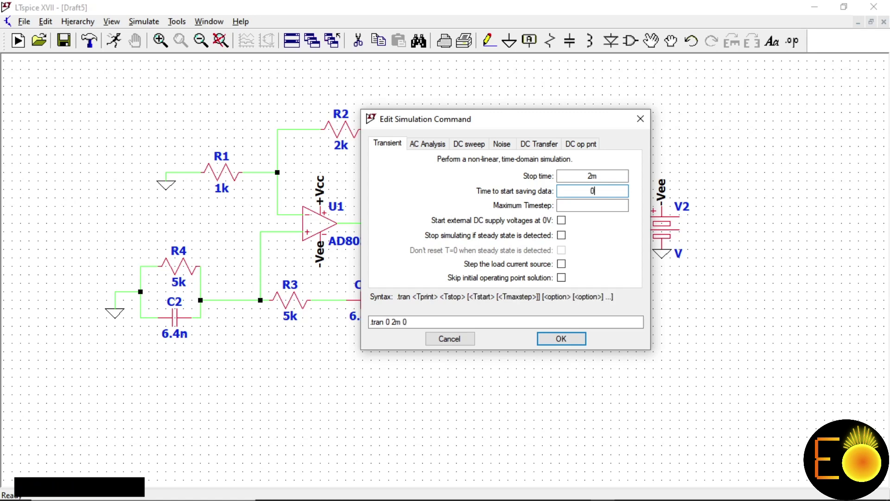
- Set the maximum timestep to 0.01m and place the .tran directive below the circuit
left_click(569, 206)
type("0")
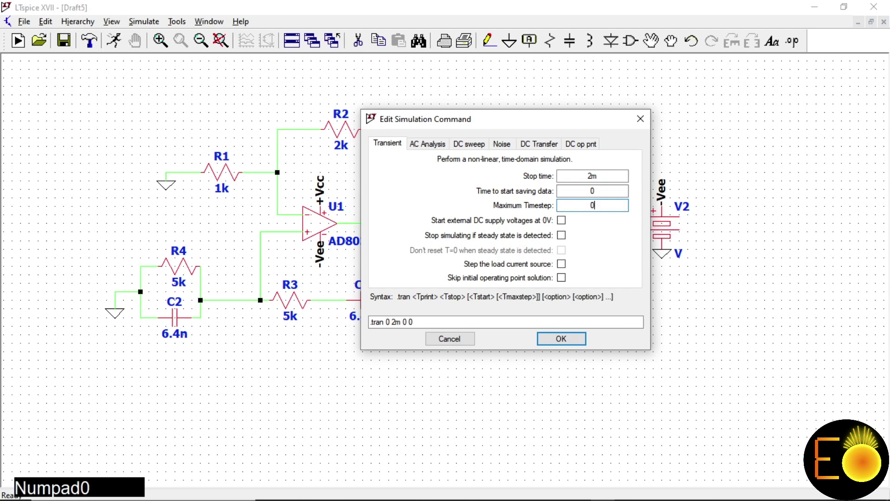
type(".01m")
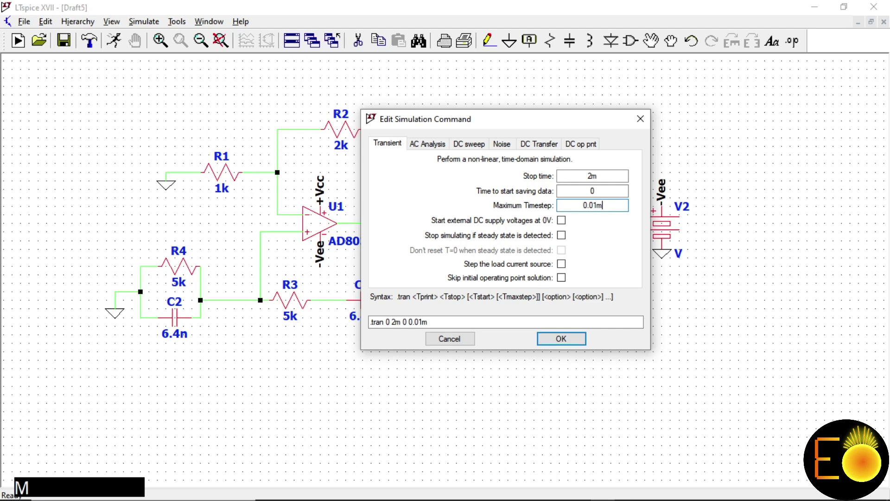
left_click(559, 339)
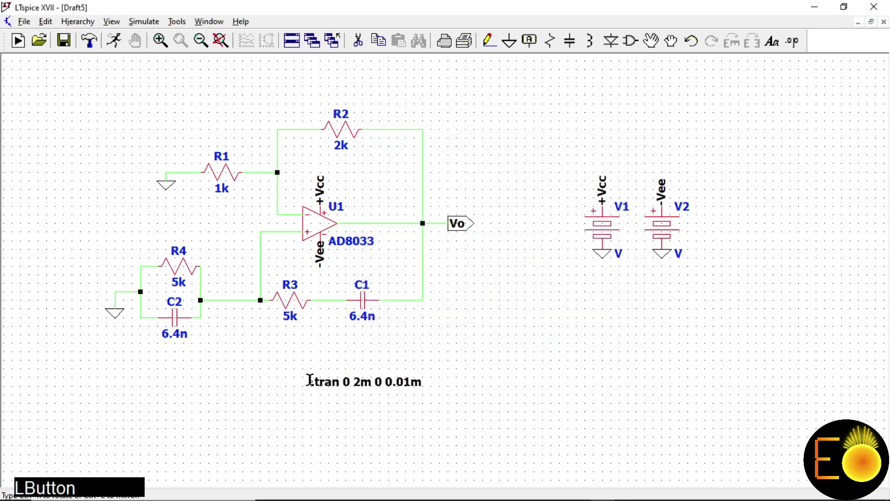
left_click(234, 373)
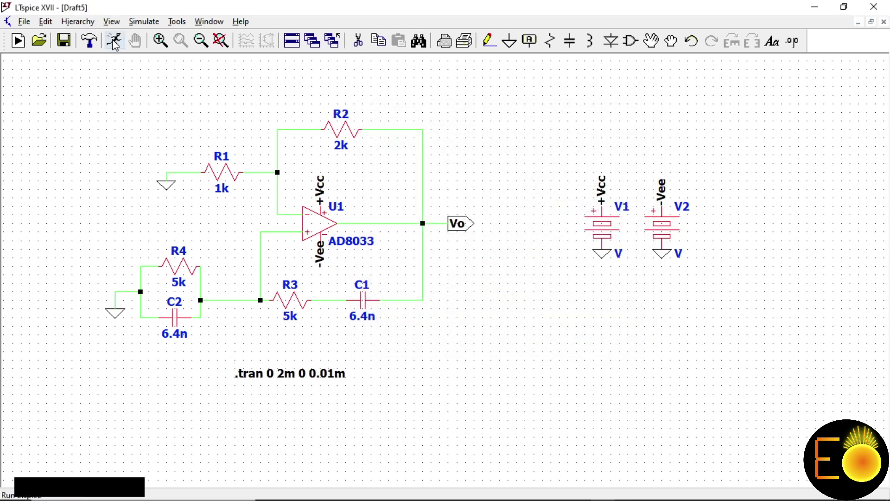
- Run the simulation, dismiss the error log and return to the full-size schematic
left_click(114, 41)
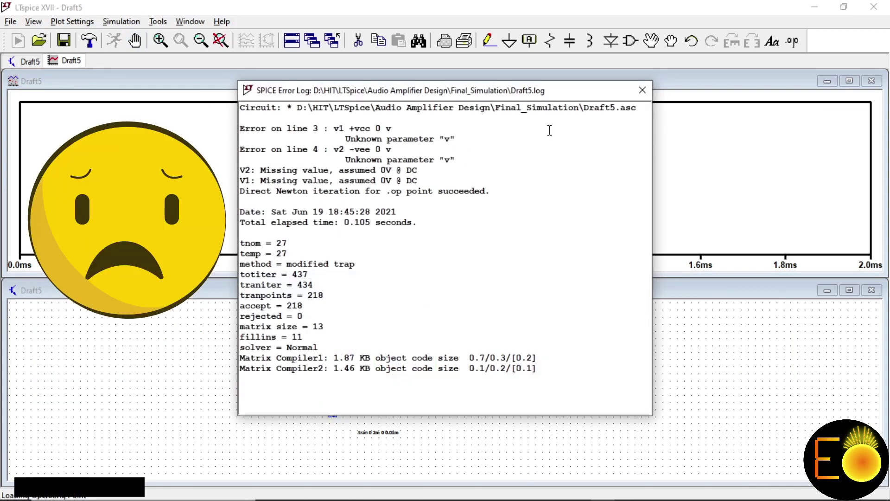
left_click(642, 90)
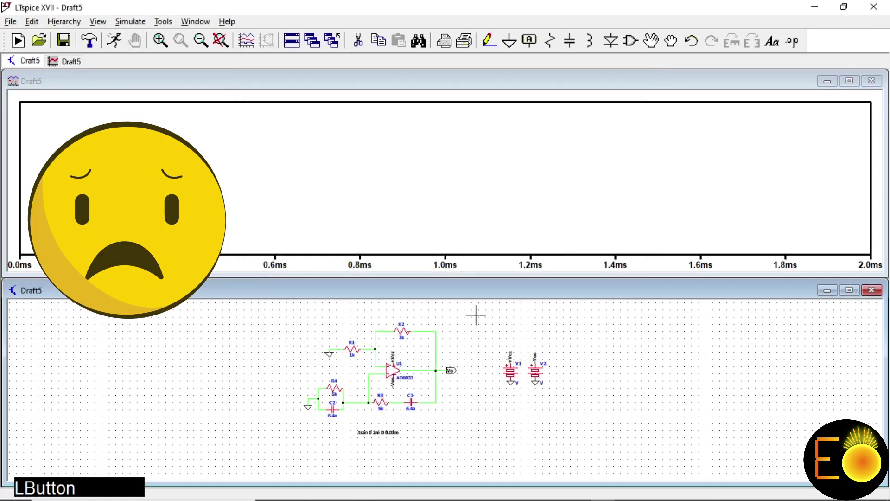
double_click(715, 292)
scroll(354, 319, "up", 3)
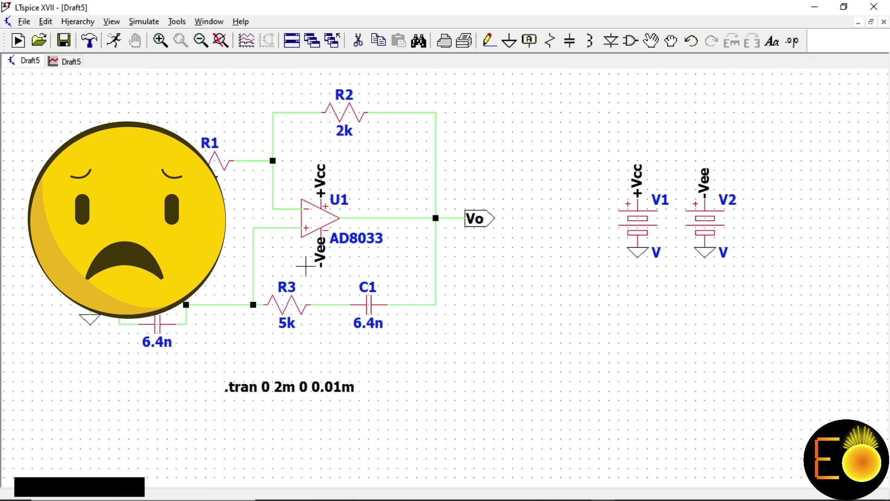
- Set the DC value of source V1 to 10 and of source V2 to -10
right_click(641, 215)
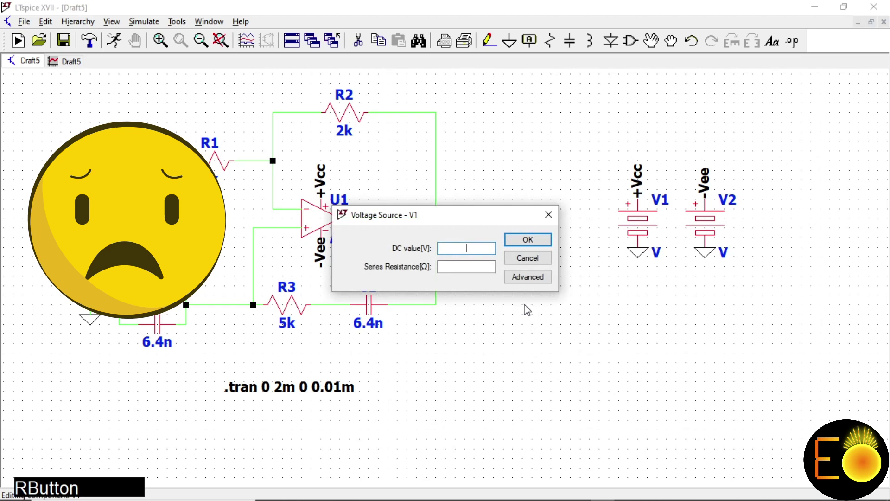
type("10")
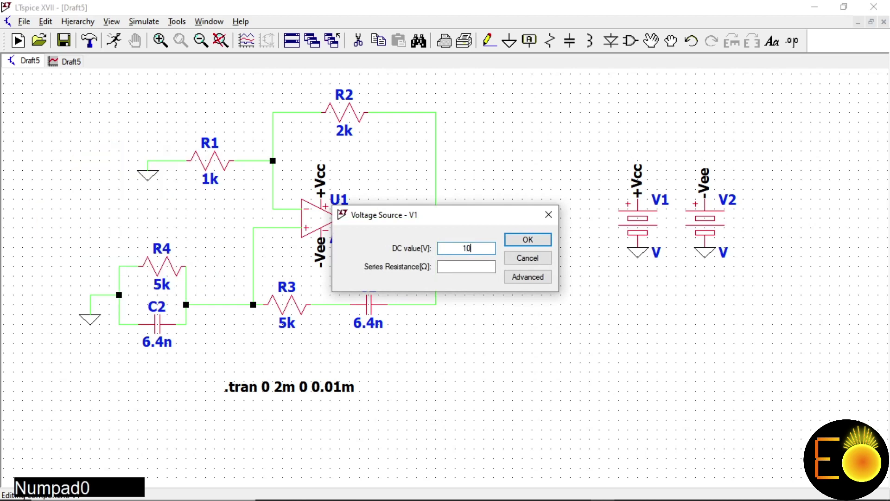
key("Return")
right_click(705, 235)
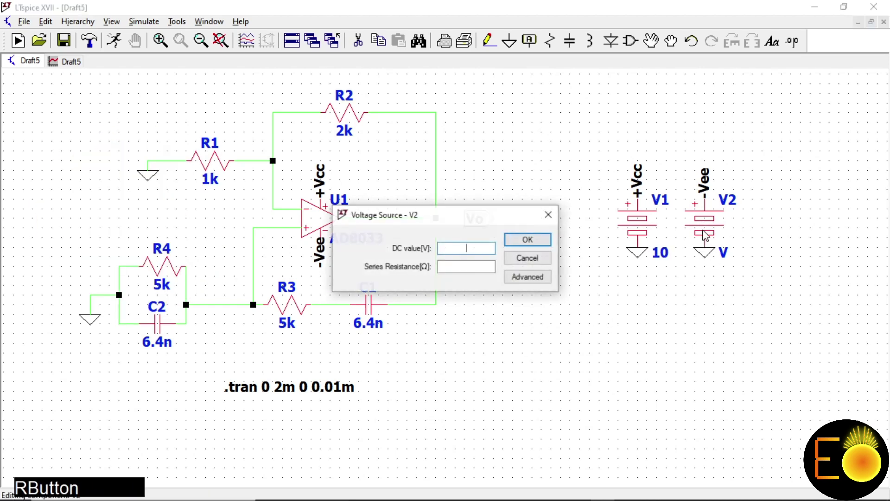
type("-10")
key("Return")
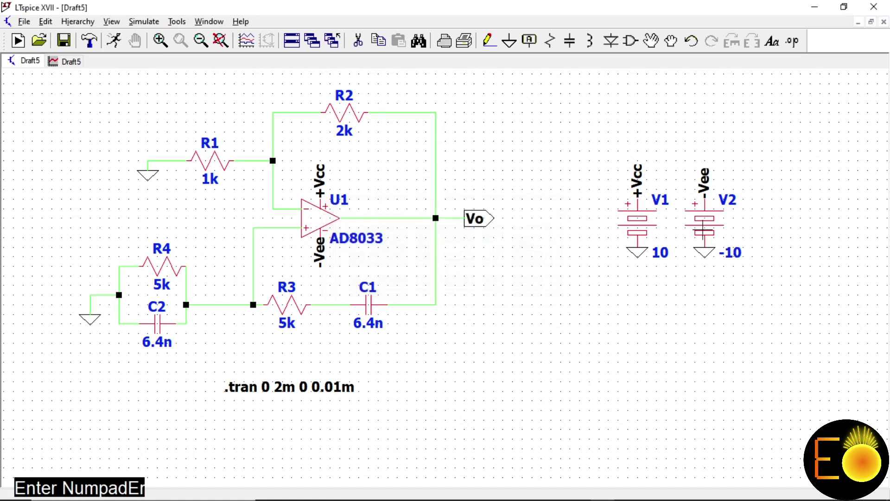
- Run the transient simulation and plot the voltage at the Vo output node
left_click(114, 41)
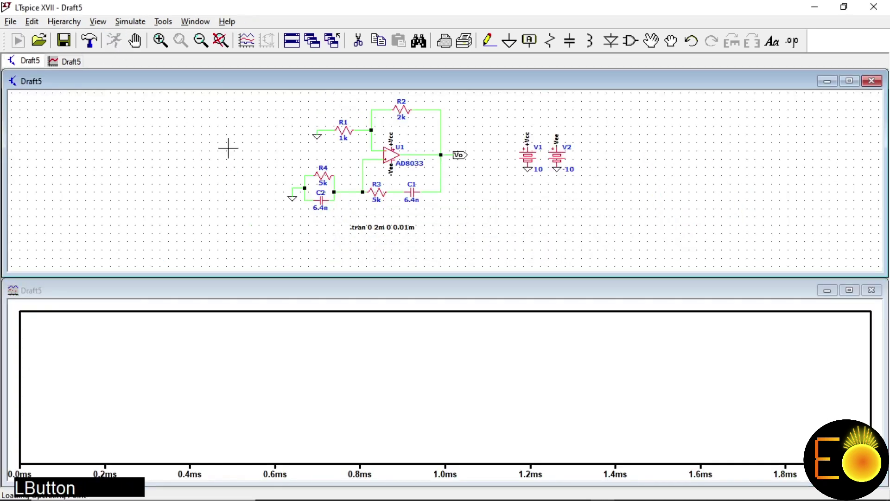
scroll(427, 115, "up", 2)
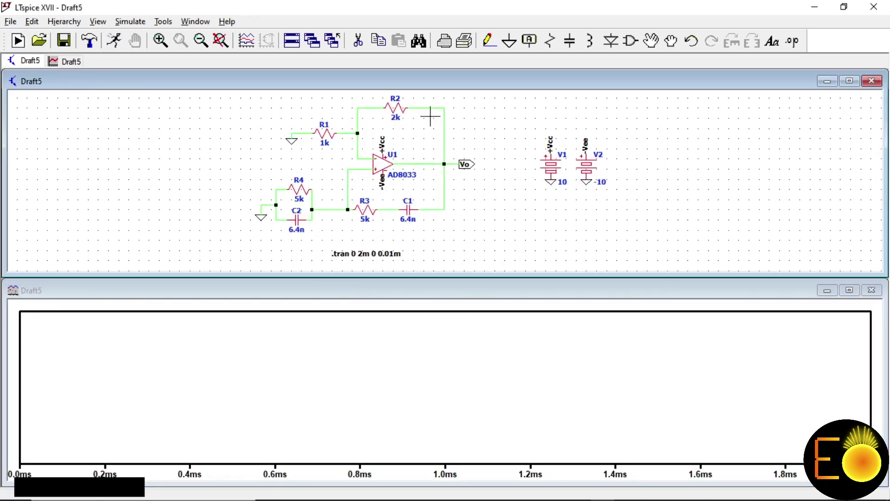
scroll(415, 169, "down", 2)
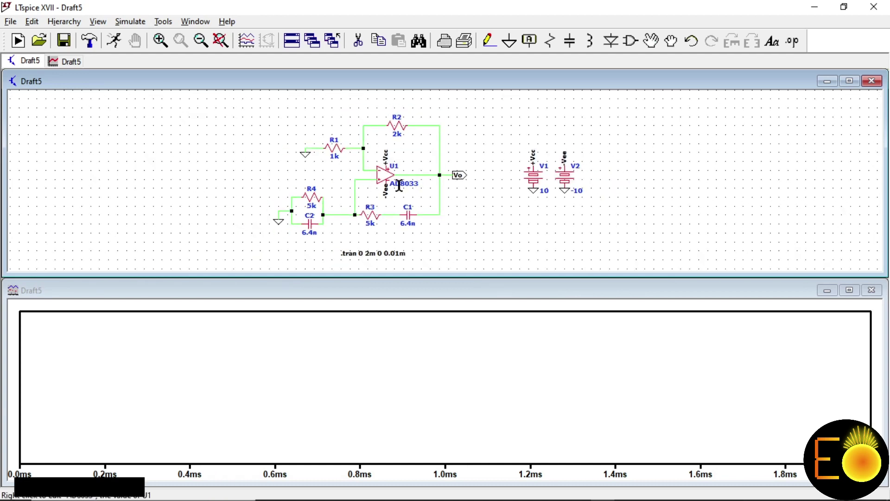
left_click(447, 175)
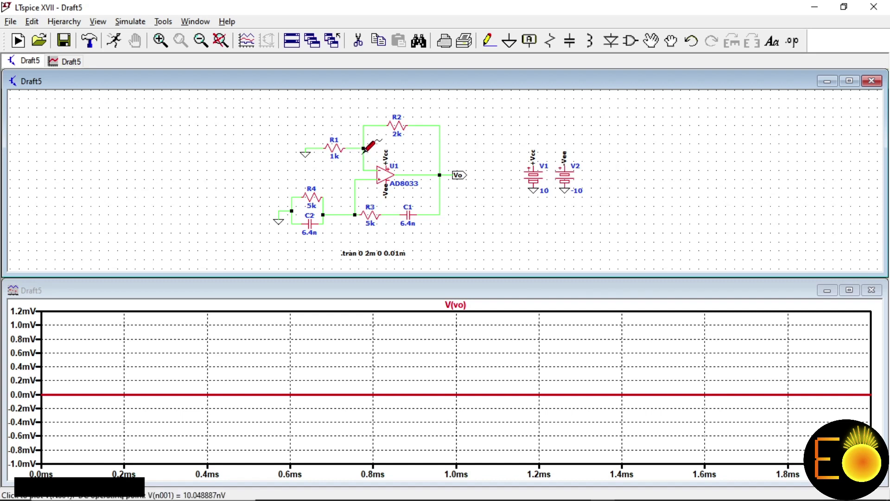
- Set the resistance of R2 to 2.1k and rerun the simulation
right_click(399, 125)
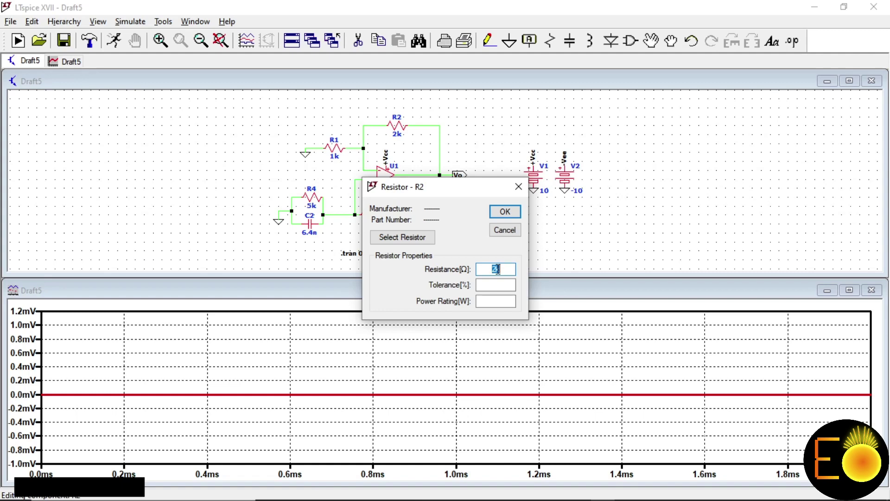
left_click(498, 269)
type(".1")
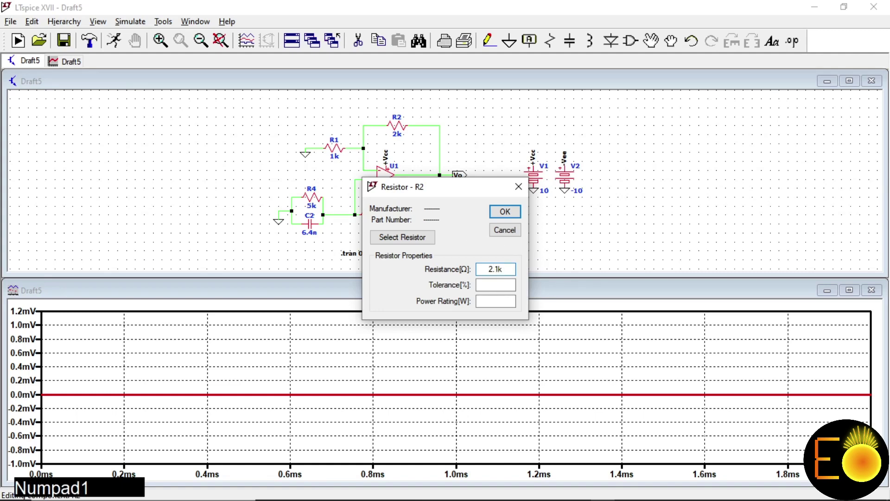
key("Return")
left_click(116, 41)
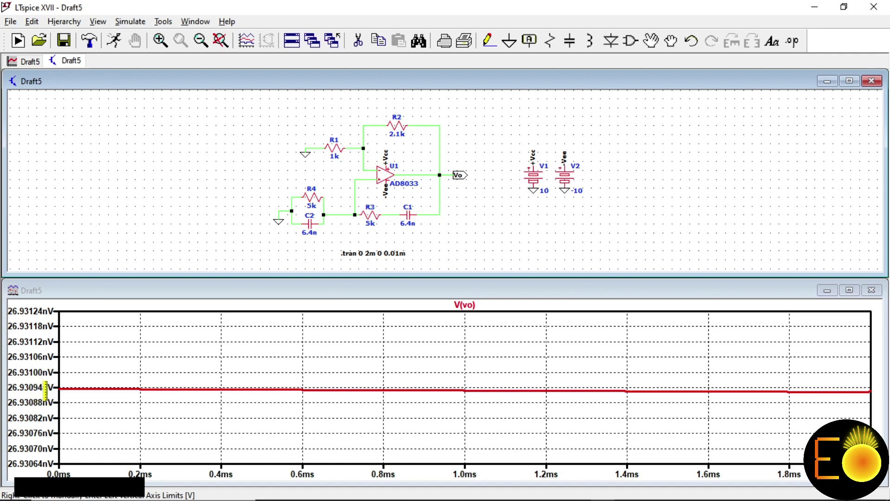
- Set the resistance of R2 to 2.0k and run the simulation again
right_click(395, 124)
left_click(491, 269)
key("Right")
key("BackSpace")
type("0")
key("Return")
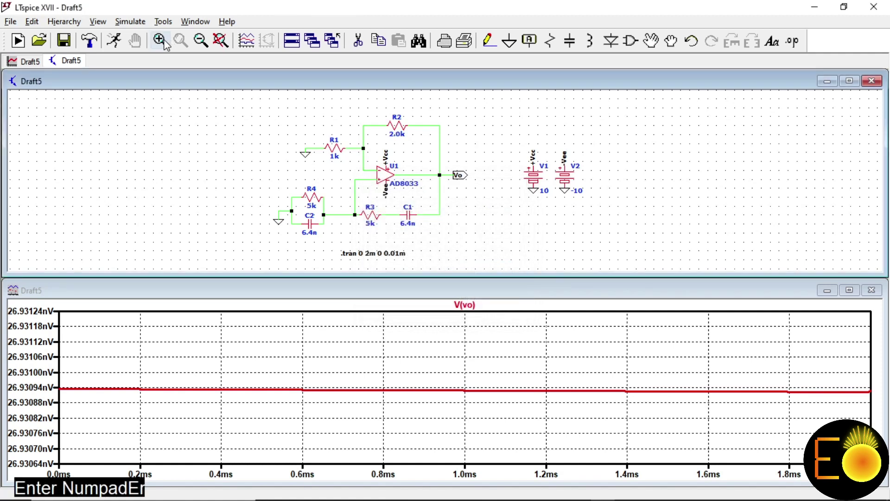
left_click(114, 40)
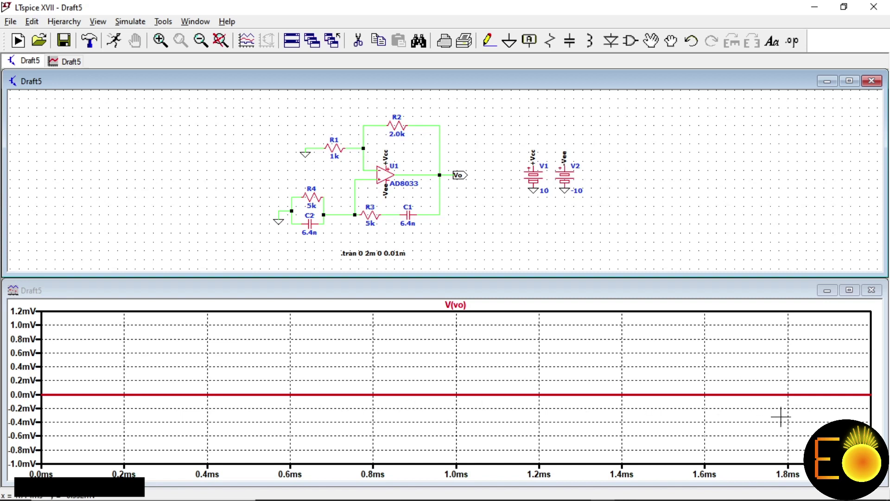
- Change the resistance of R2 back to 2.1k and rerun the simulation
right_click(397, 124)
left_click(492, 269)
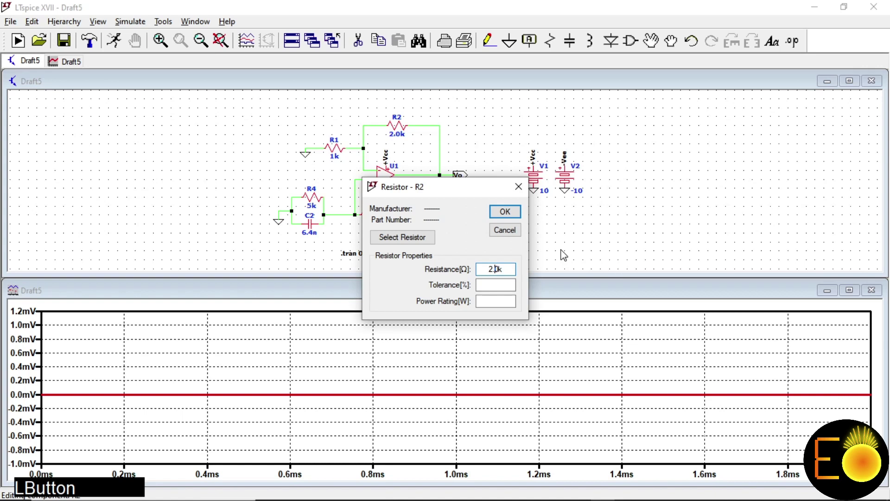
key("Delete")
key("Delete")
type("1")
key("Return")
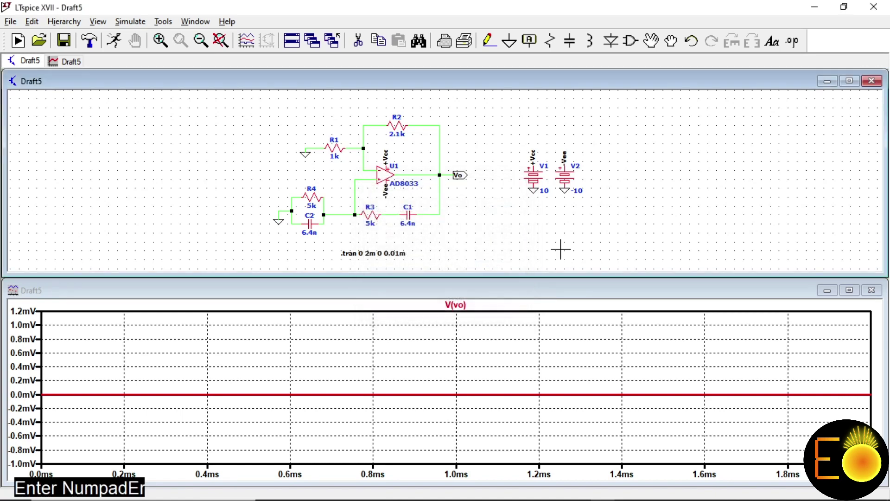
left_click(114, 40)
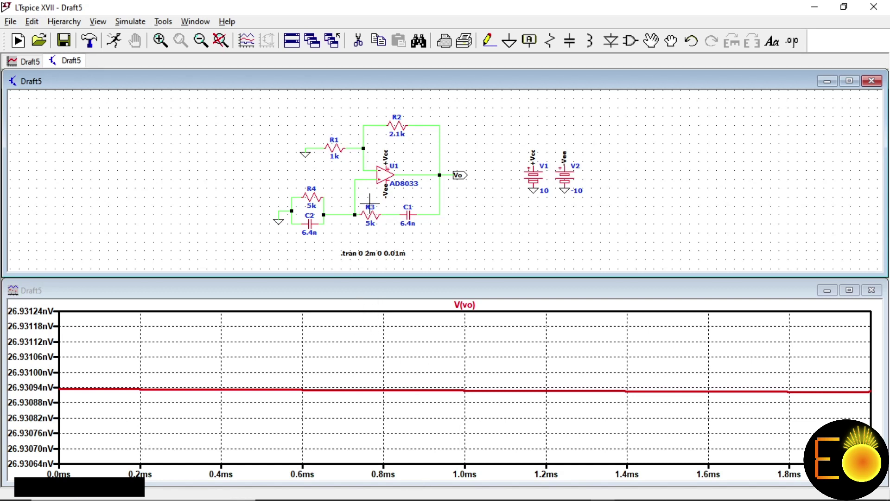
- Set the transient analysis to start saving data at 30m and stop at 32m, and rerun the simulation
right_click(379, 253)
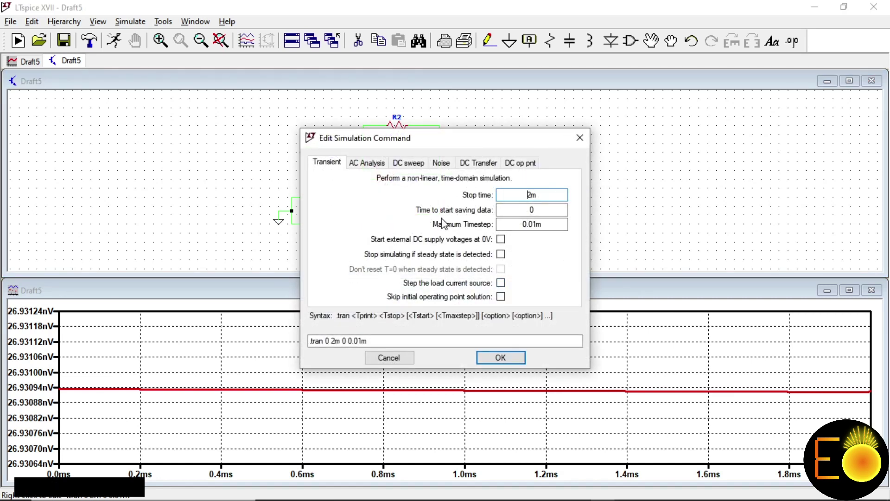
double_click(534, 210)
type("30m")
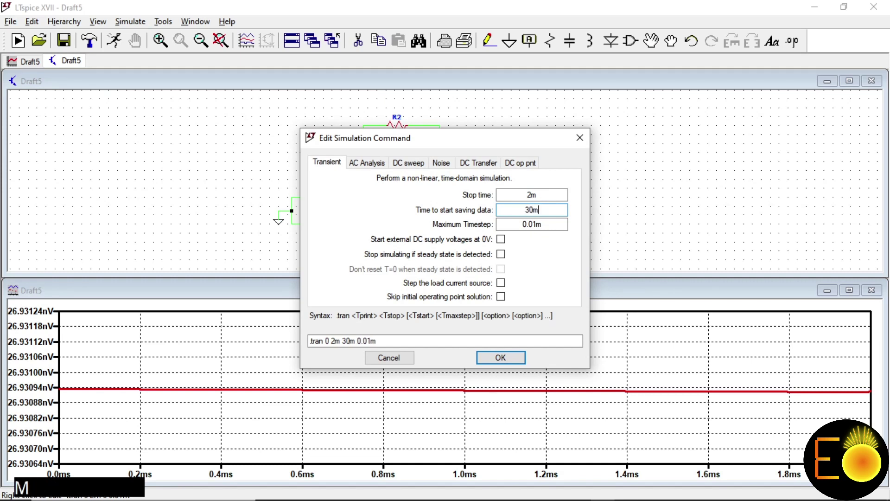
left_click(527, 194)
type("3")
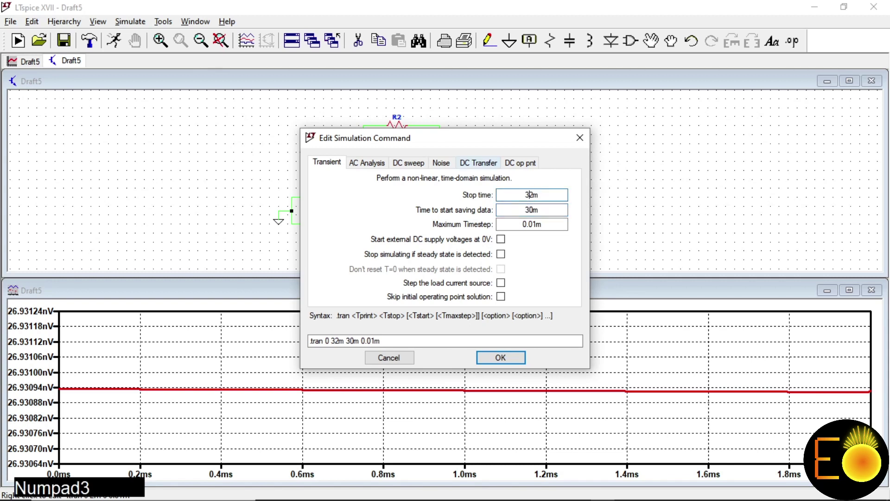
left_click(501, 358)
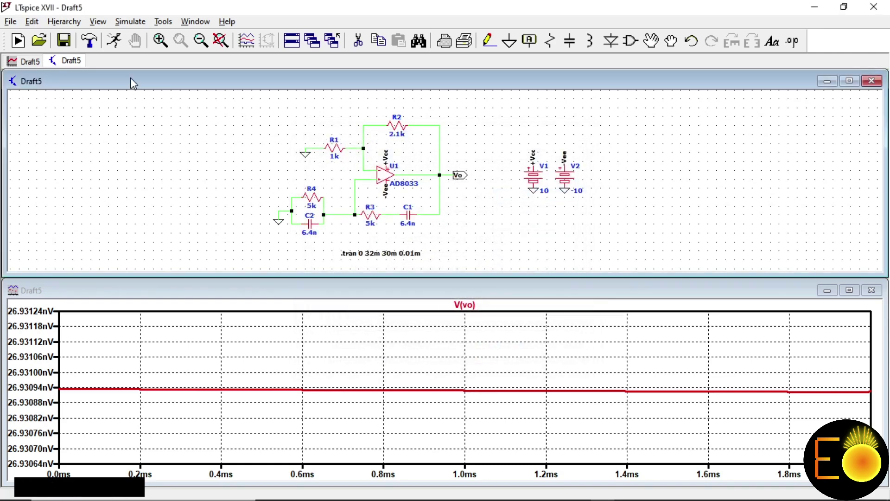
left_click(114, 41)
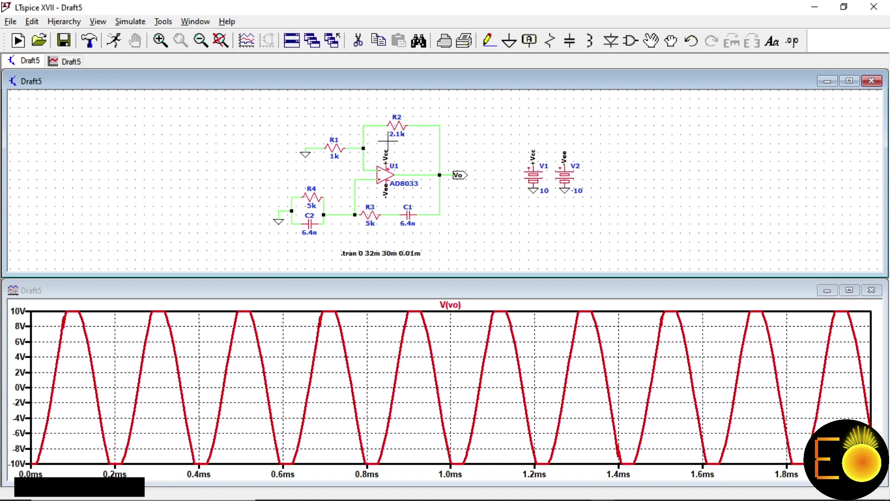
- Set the resistance of R2 to 2.05k and rerun the simulation
right_click(397, 124)
left_click(498, 273)
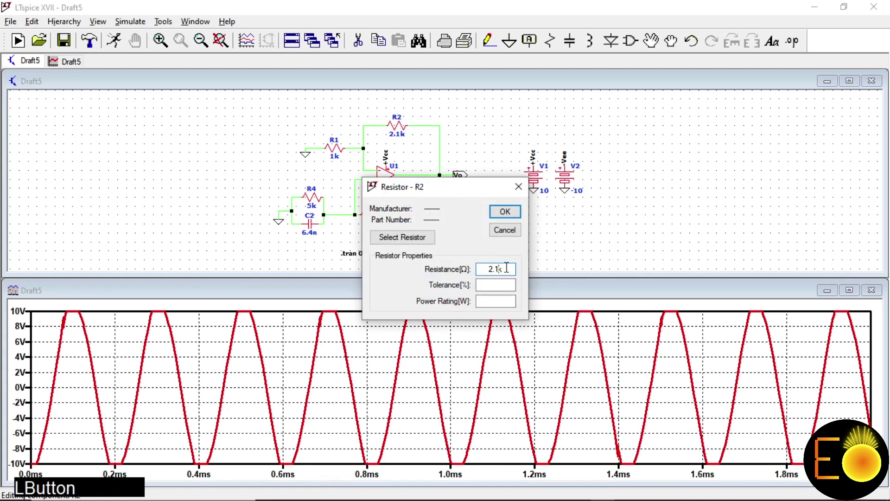
key("Left")
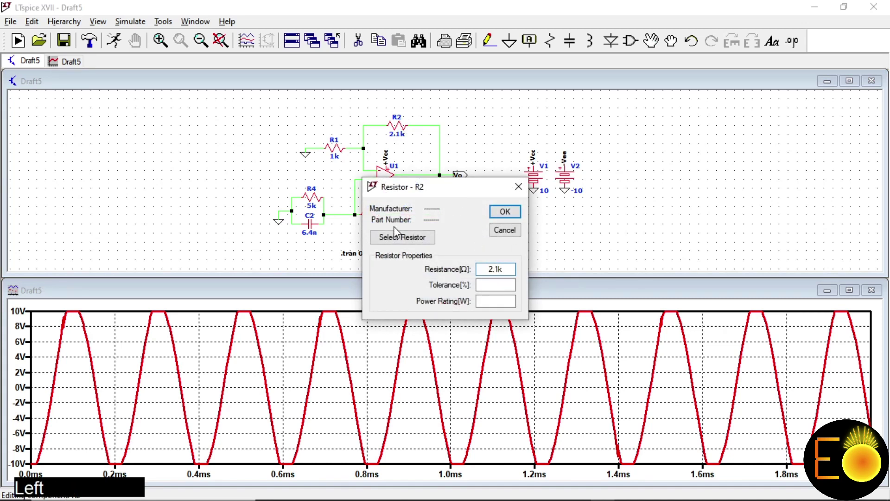
key("Right")
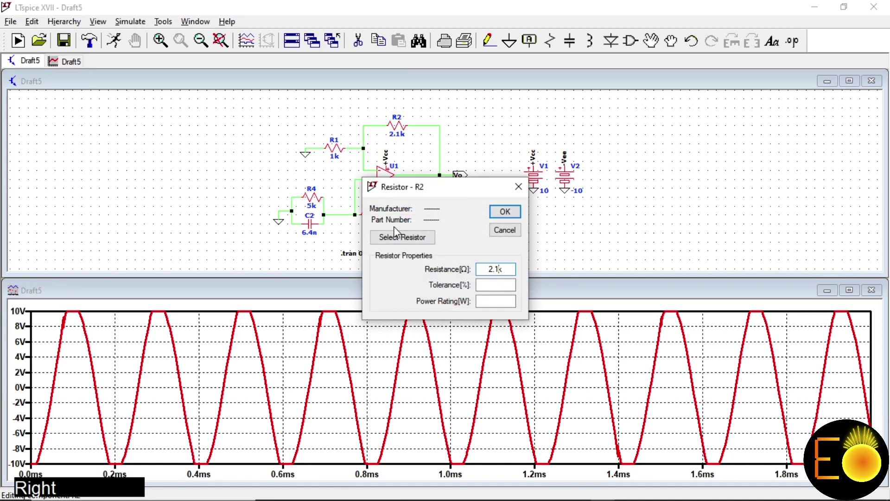
key("BackSpace")
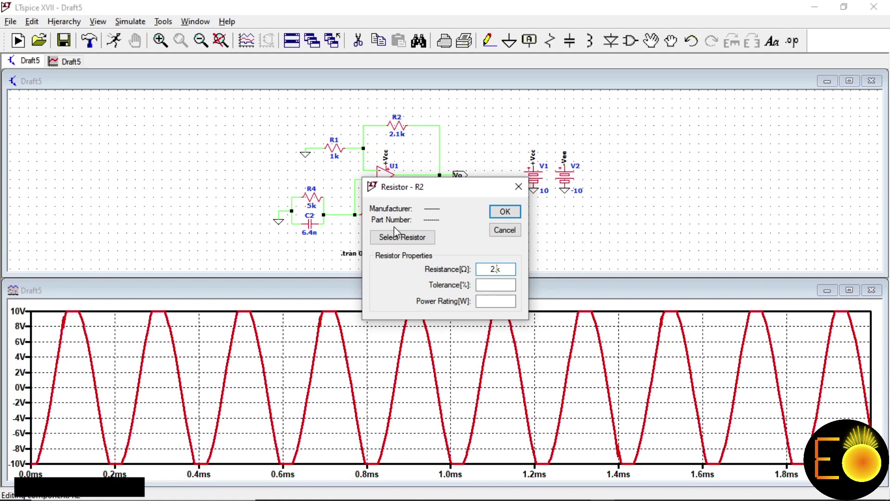
type("05")
key("Return")
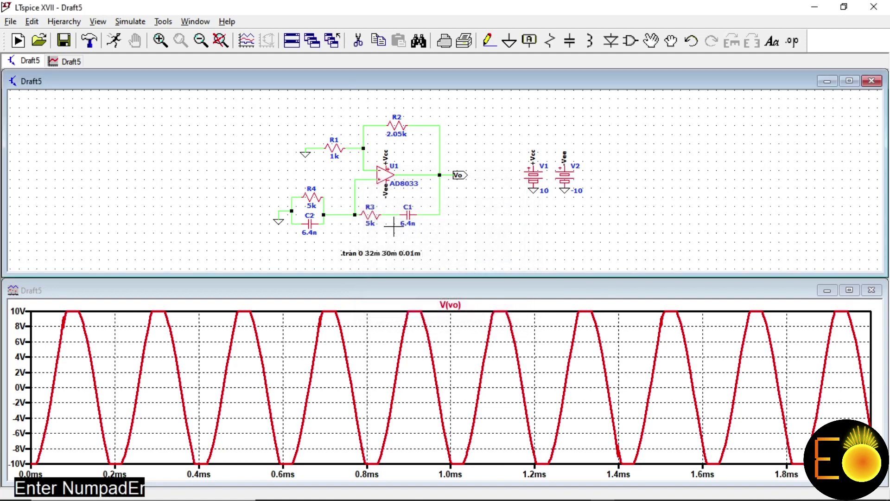
left_click(115, 43)
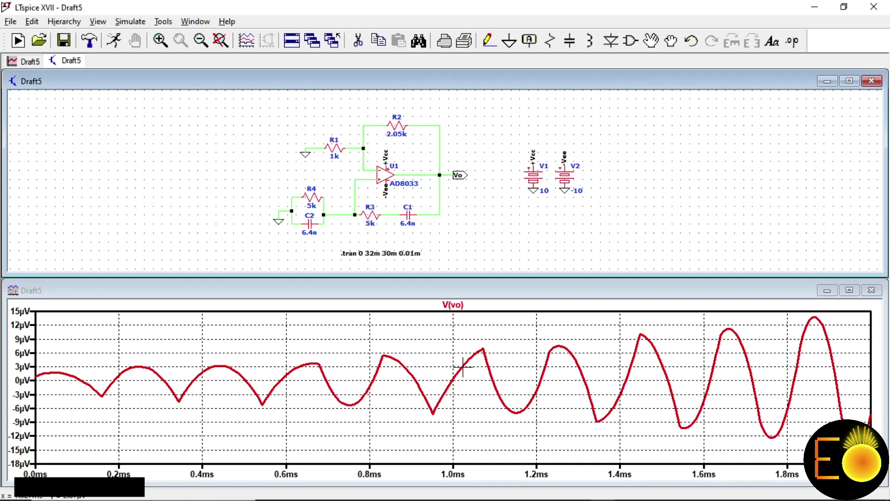
- Set the resistance of R2 to 2.08k and rerun the simulation
right_click(403, 122)
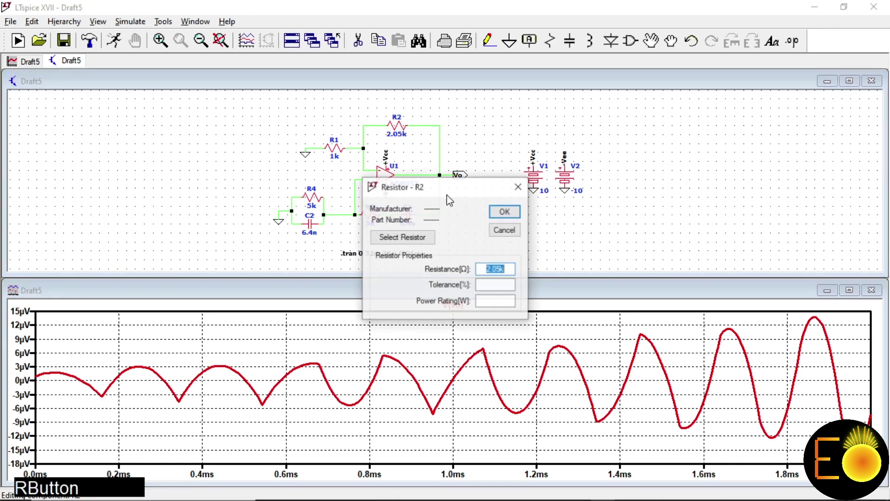
left_click(497, 269)
key("Delete")
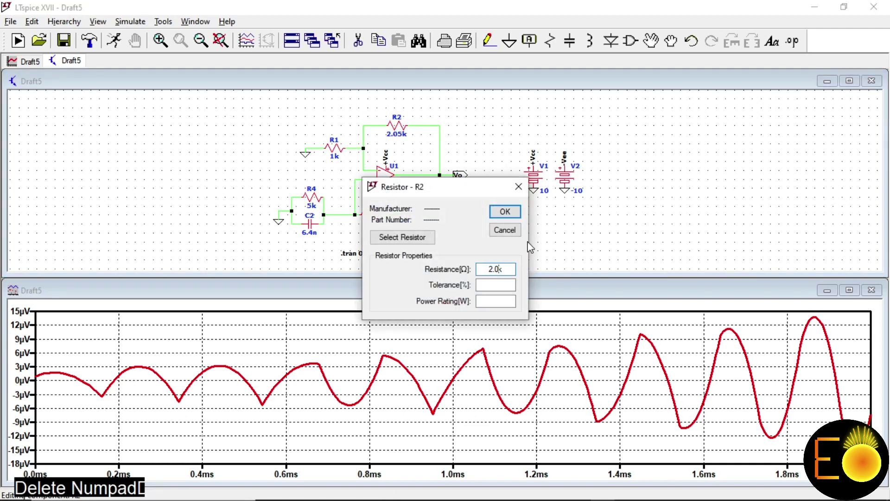
type("8")
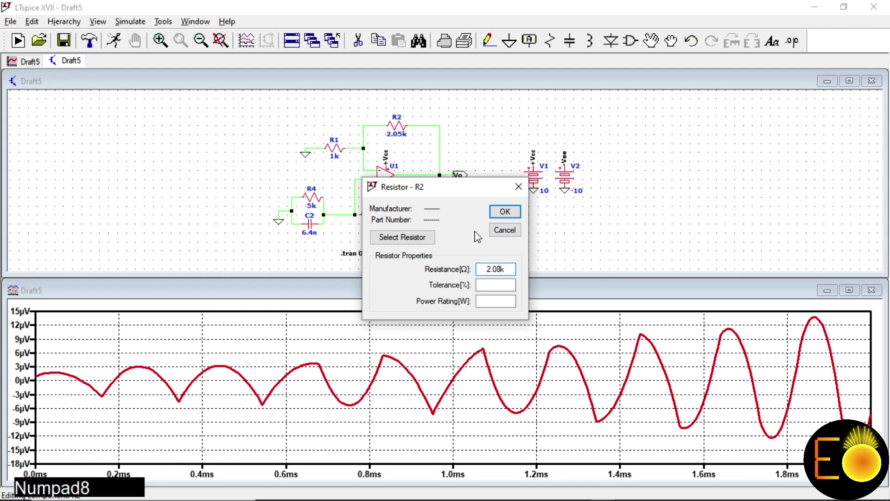
left_click(503, 212)
left_click(119, 40)
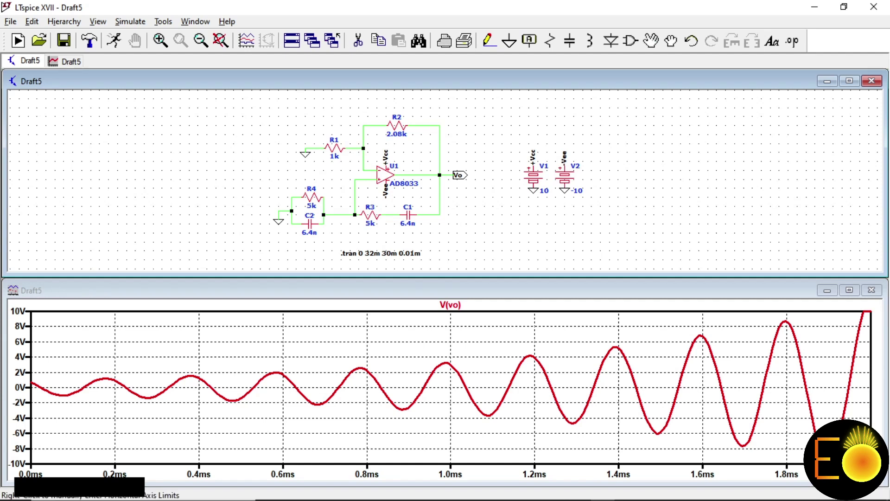
- Set the transient analysis to start saving data at 40m and stop at 42m, and rerun the simulation
right_click(388, 253)
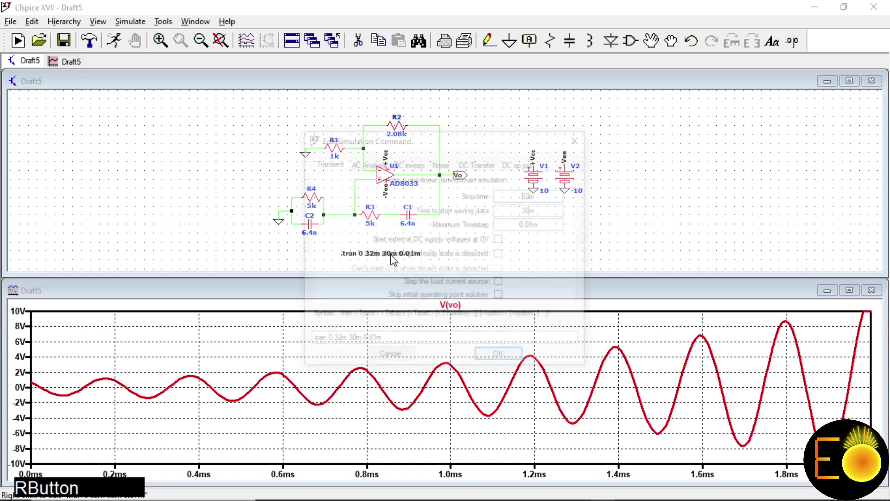
left_click(509, 190)
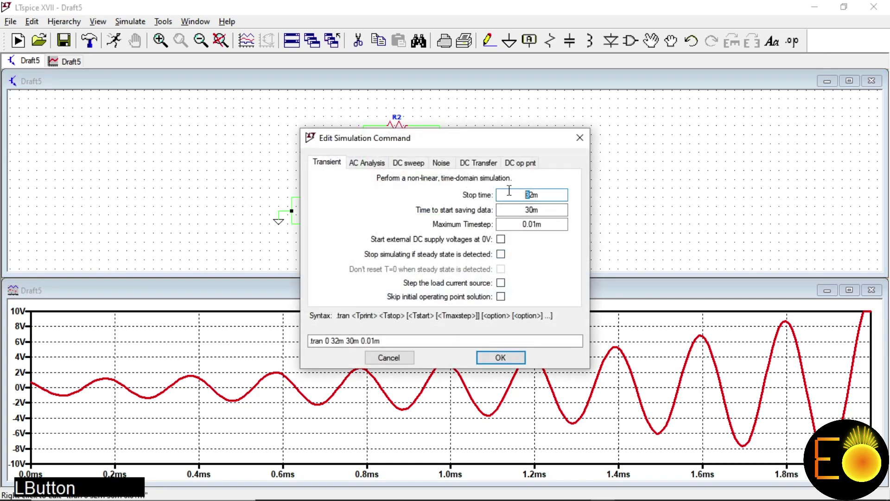
type("4")
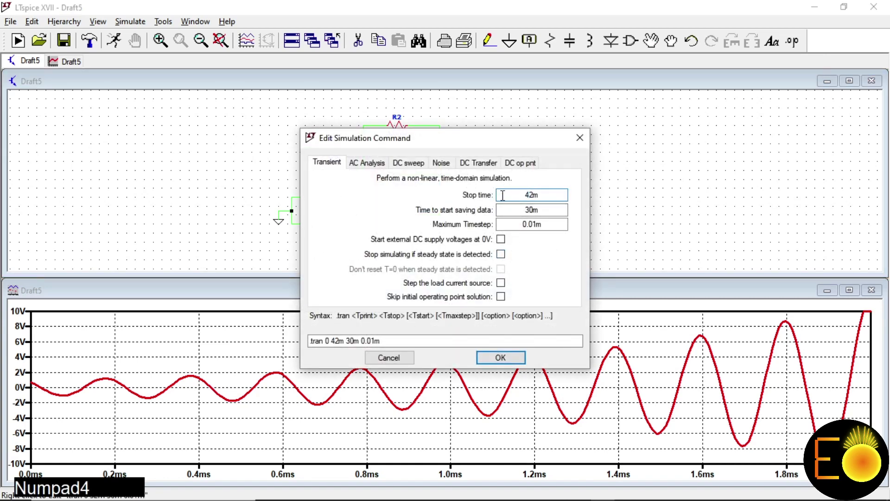
left_click_drag(529, 210, 508, 211)
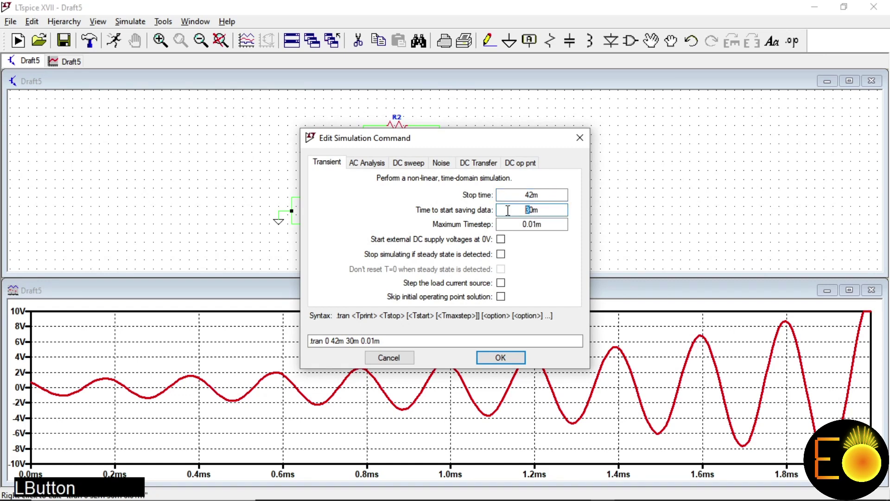
type("4")
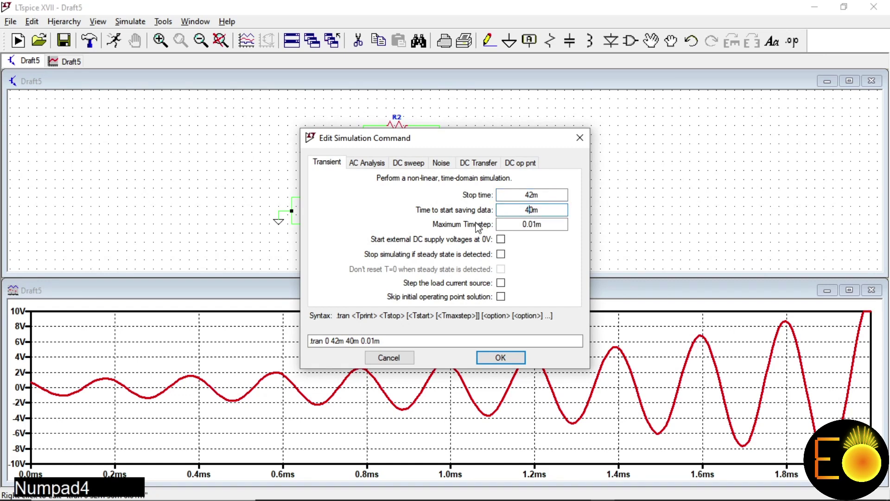
left_click(498, 358)
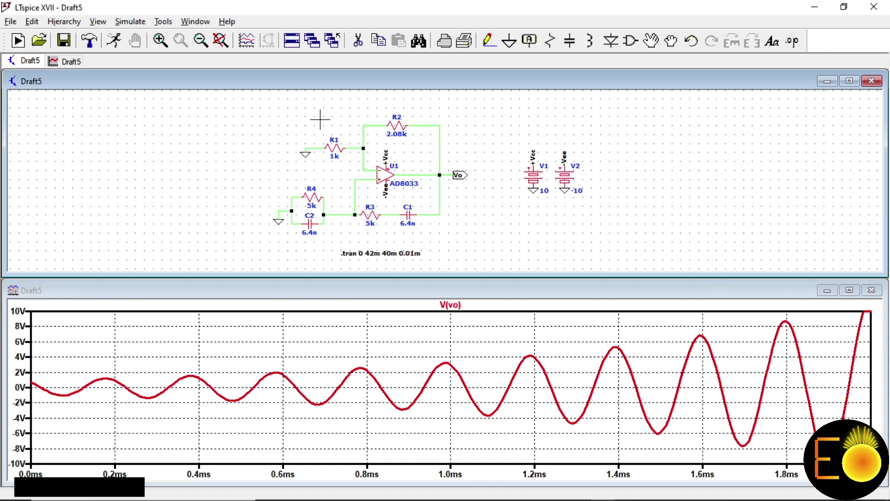
left_click(113, 43)
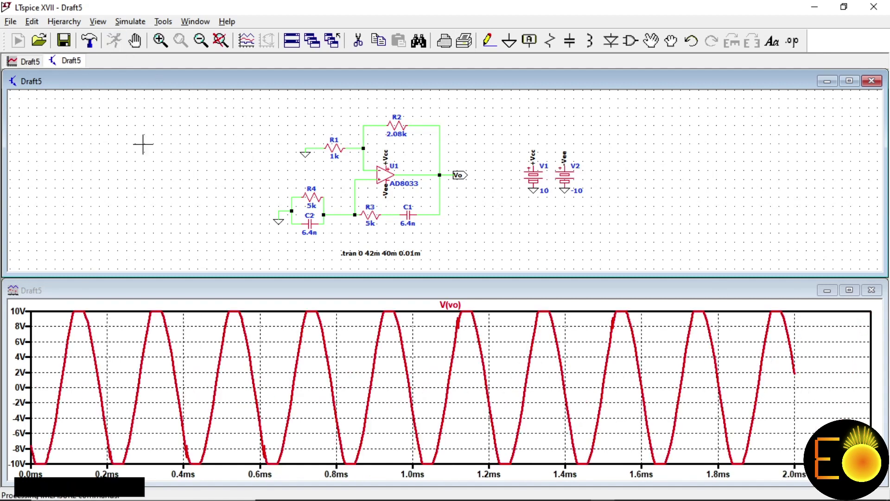